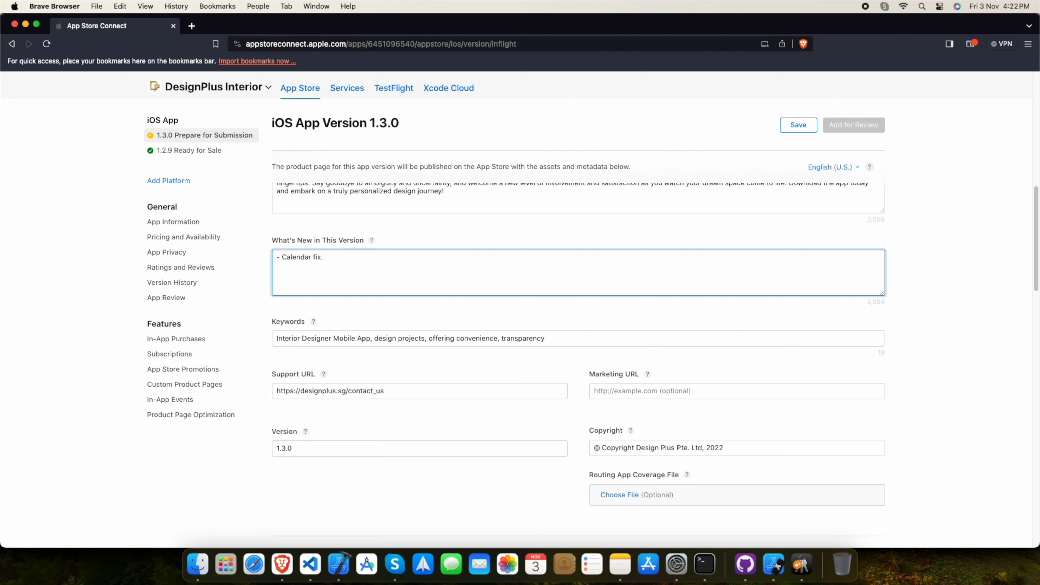
- Add "Minor bug fixes." and "UI bug fixes." to the What's New notes of iOS version 1.3.0 and save the version page
text(Minor bug fixes.)
click(397, 304)
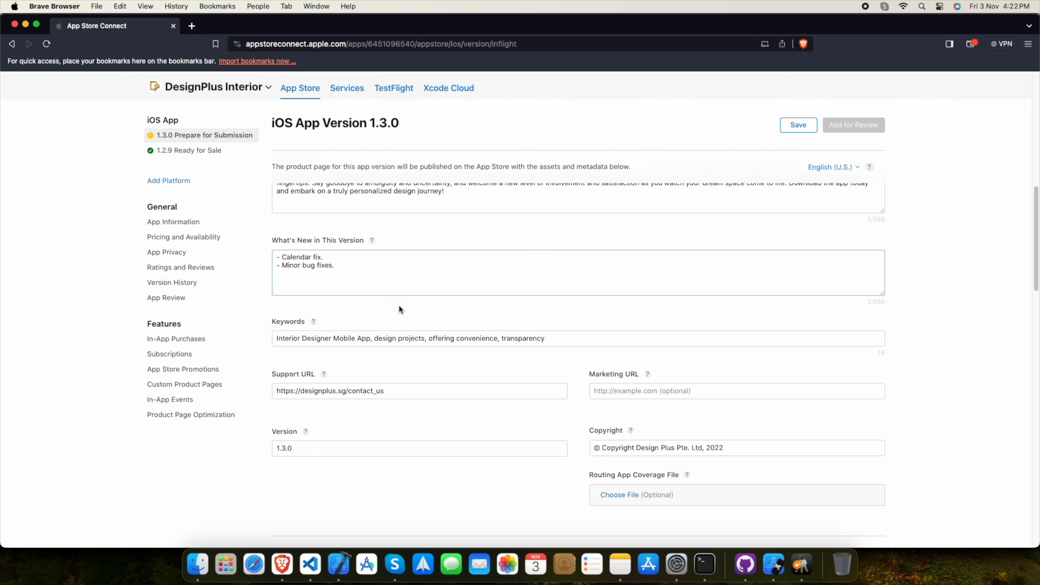
scroll(463, 313, down, 5)
scroll(464, 313, up, 8)
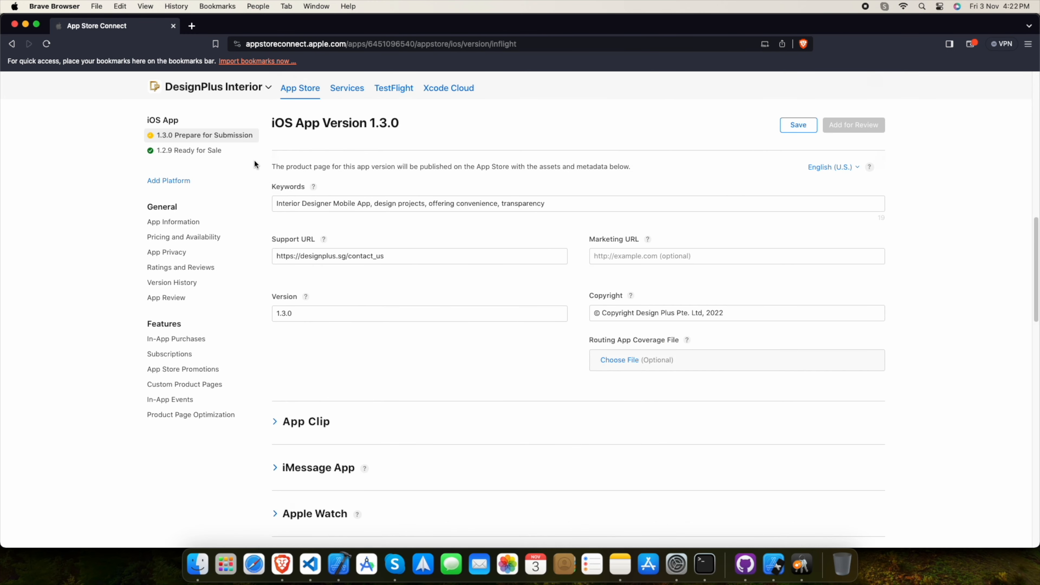
click(302, 356)
text(UI bug fixes.)
scroll(461, 414, down, 5)
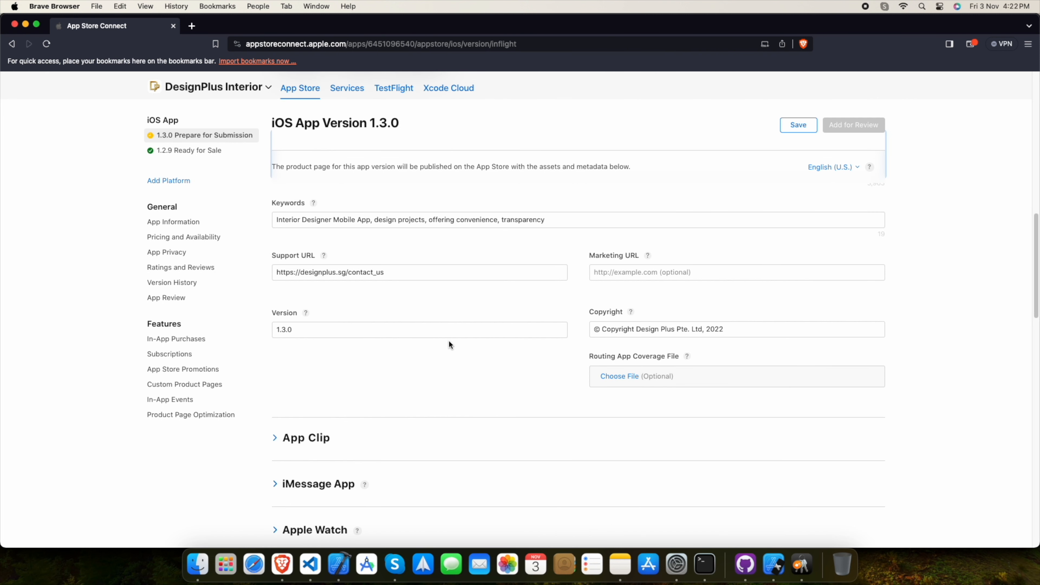
click(800, 127)
- Review the version's Build section, open the build upload tools help page and close it again
scroll(518, 363, down, 3)
scroll(517, 379, down, 8)
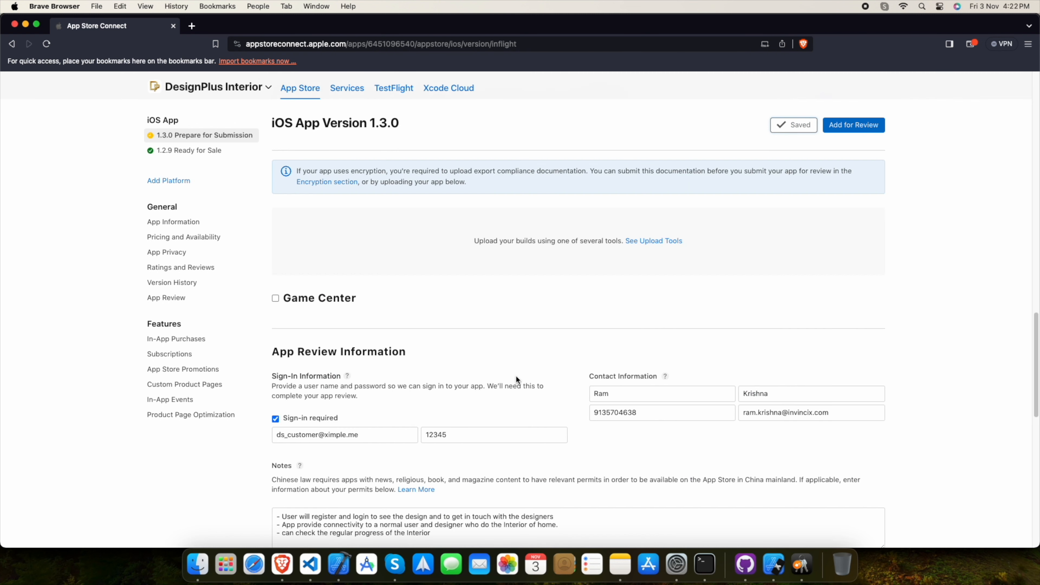
scroll(622, 243, up, 2)
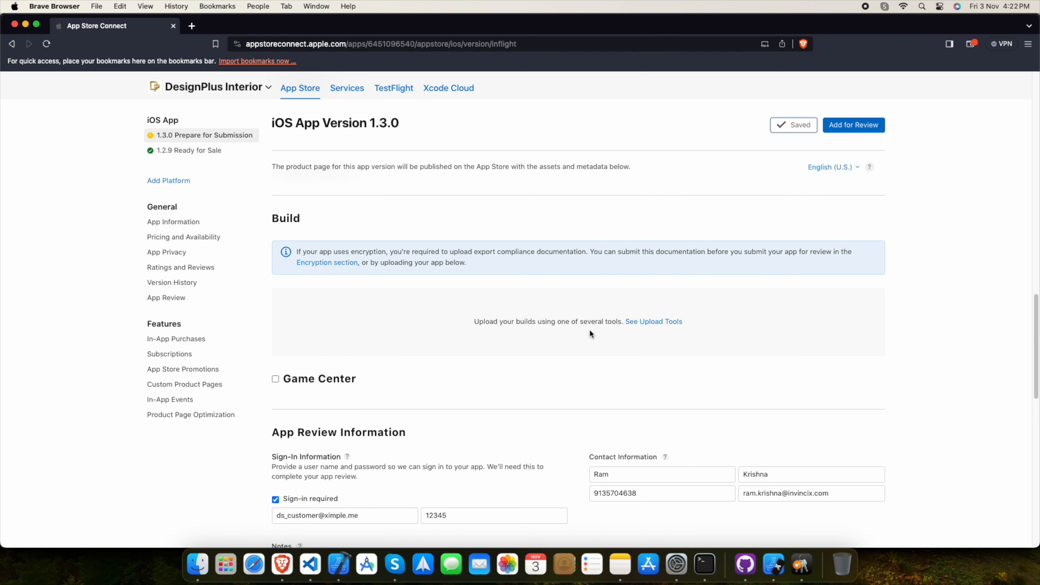
click(659, 324)
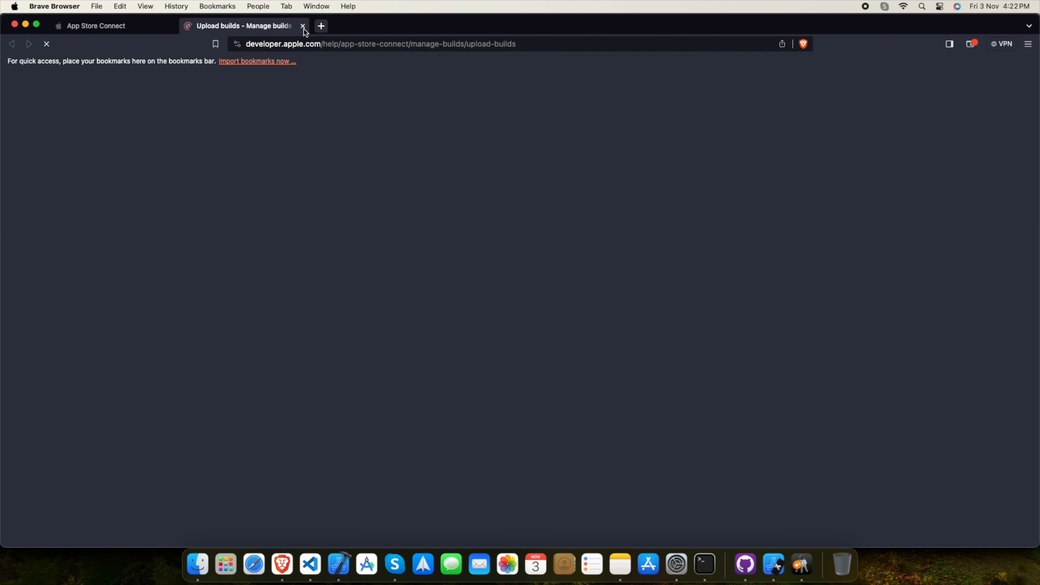
click(304, 28)
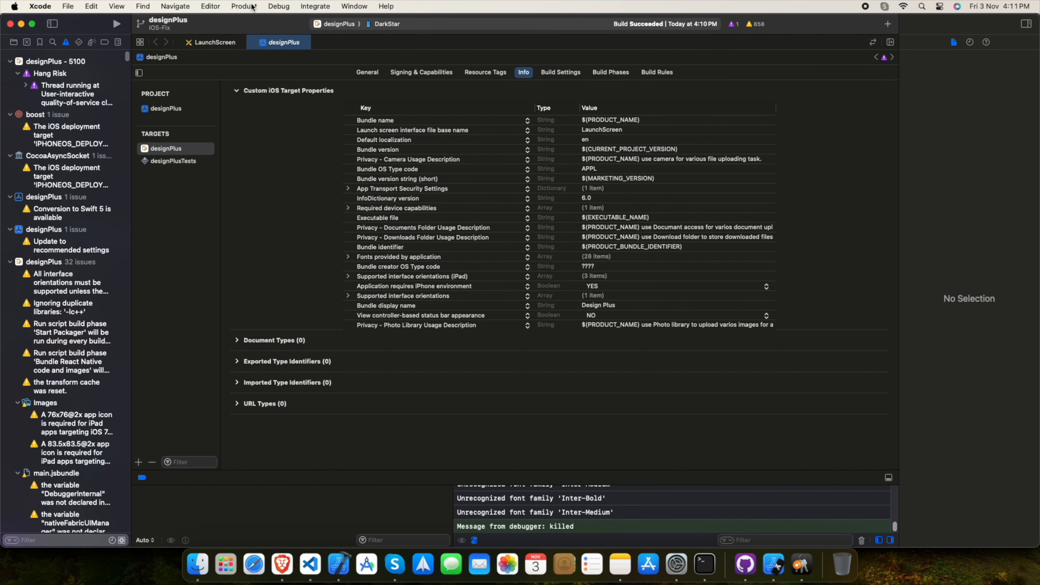
- Switch to Xcode and create an archive of the designPlus app
click(253, 7)
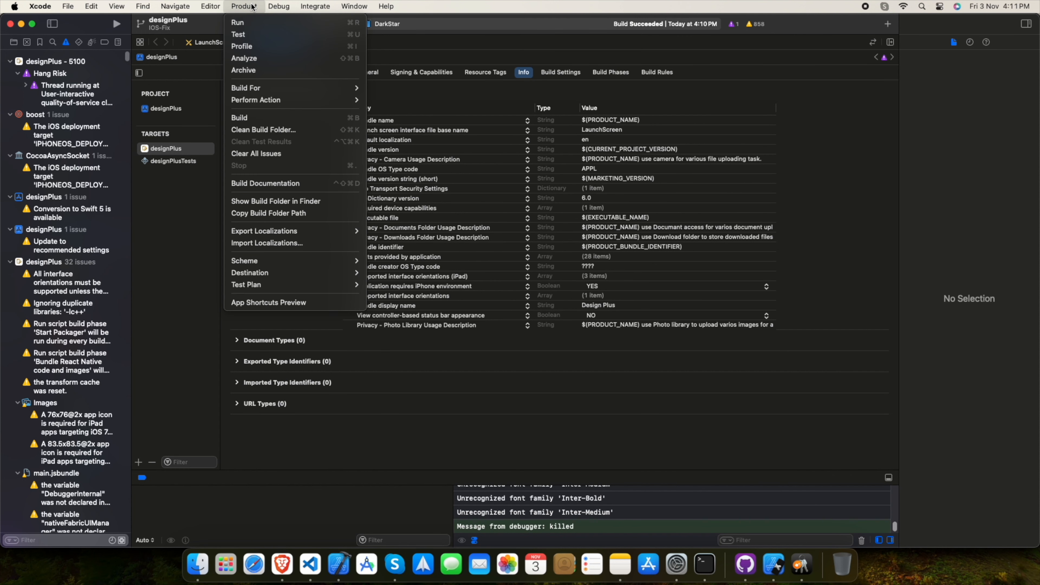
click(245, 70)
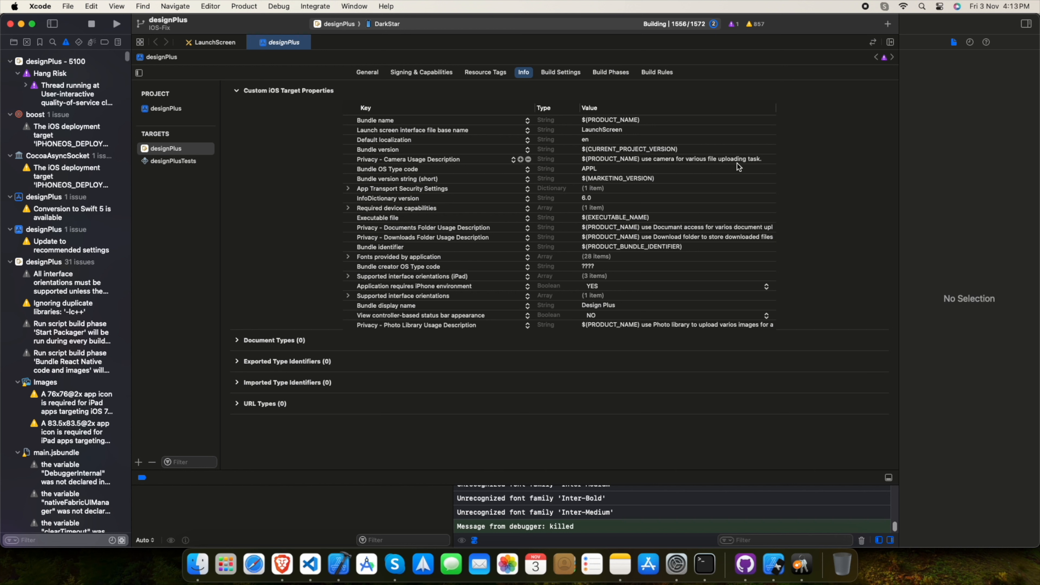
click(712, 26)
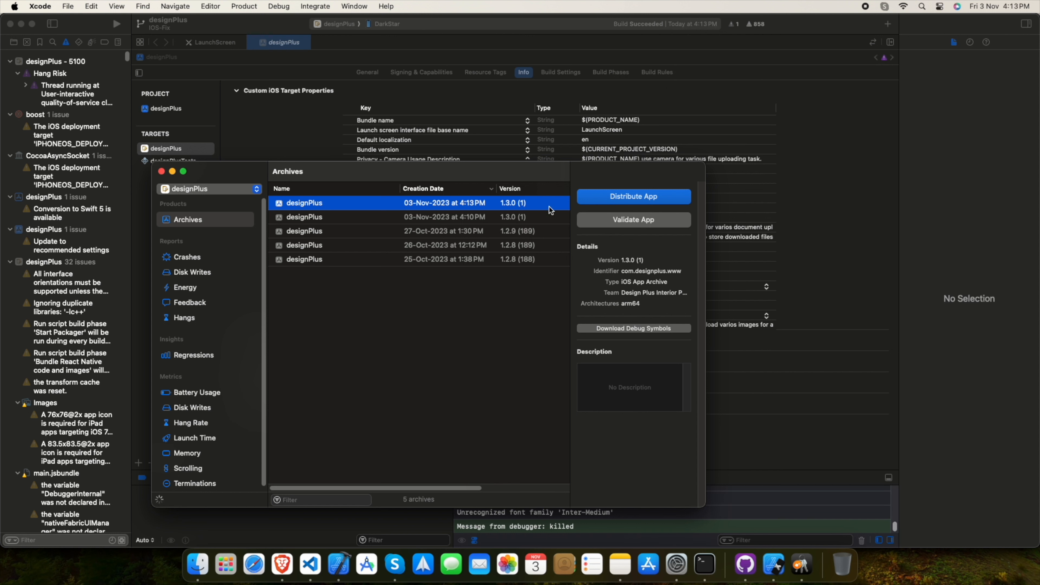
- Start a custom App Store Connect upload of the newest 1.3.0 archive with app symbols uploaded and version and build number managed
click(635, 201)
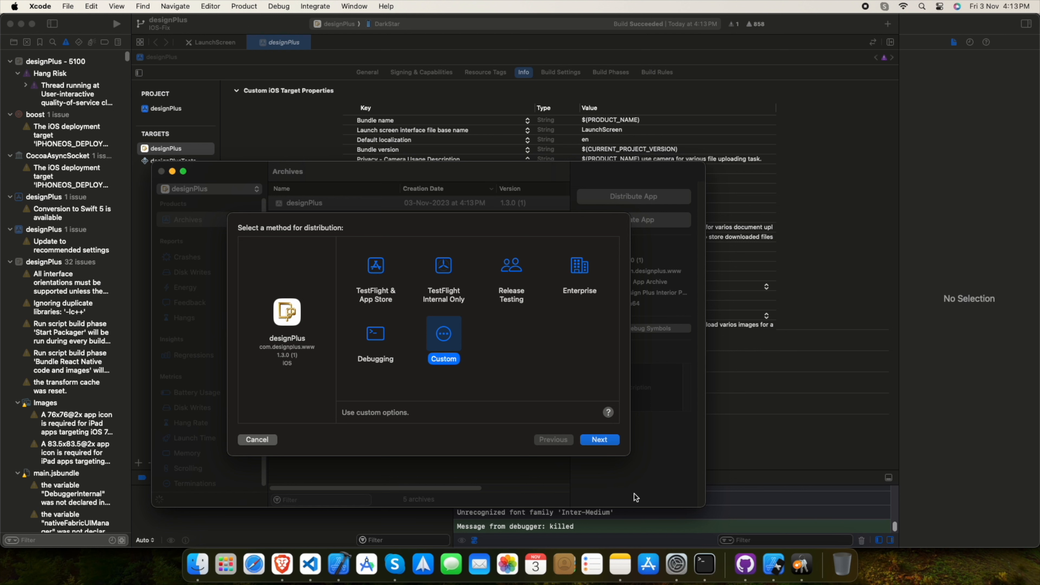
click(583, 440)
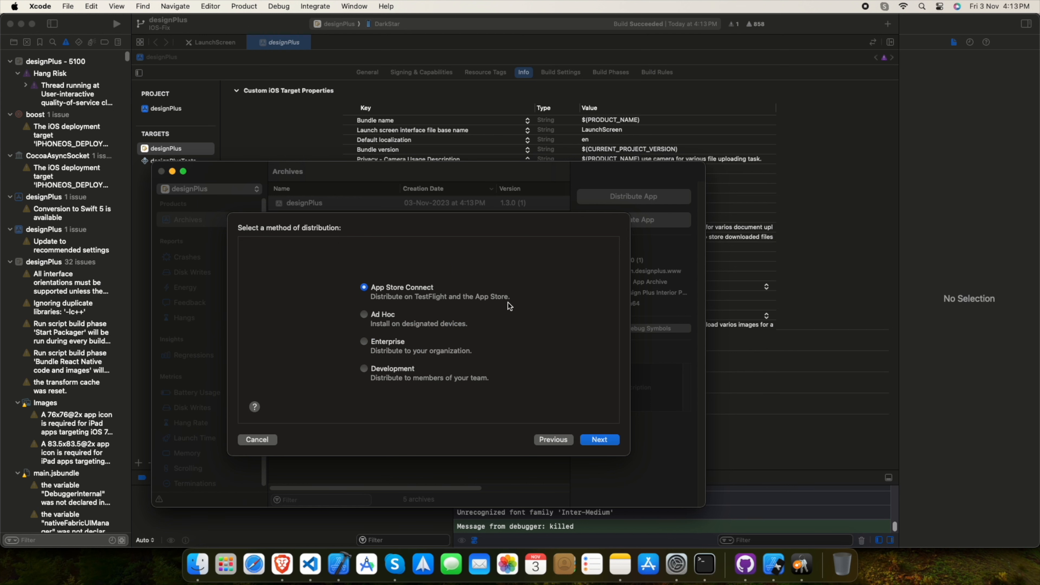
click(600, 439)
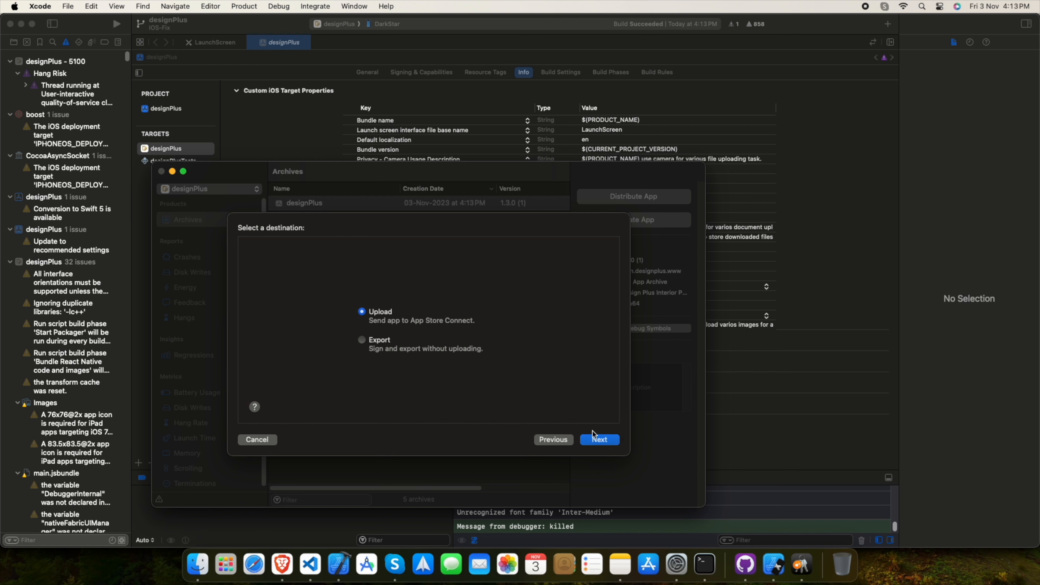
click(597, 440)
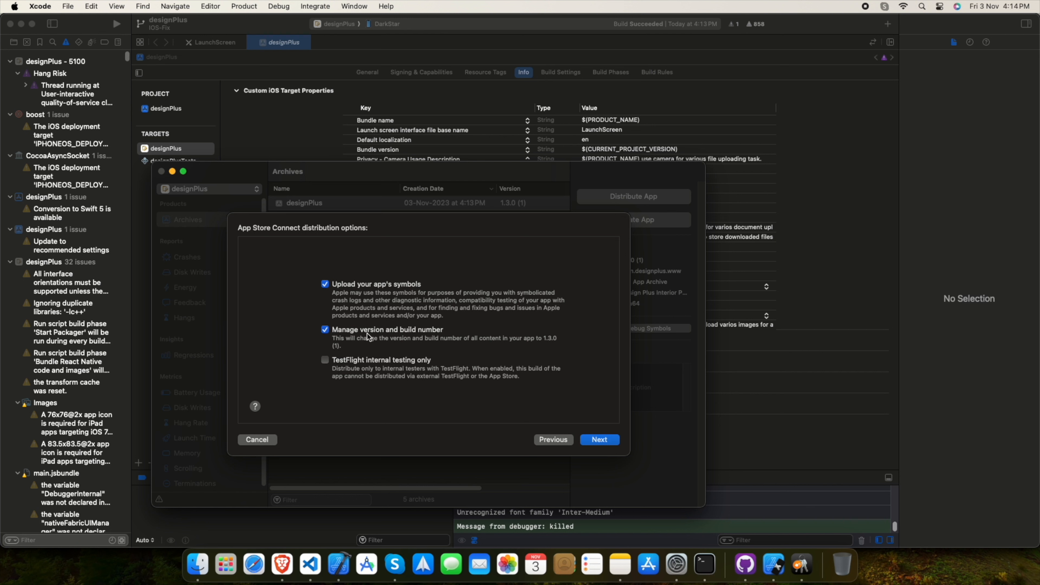
click(597, 440)
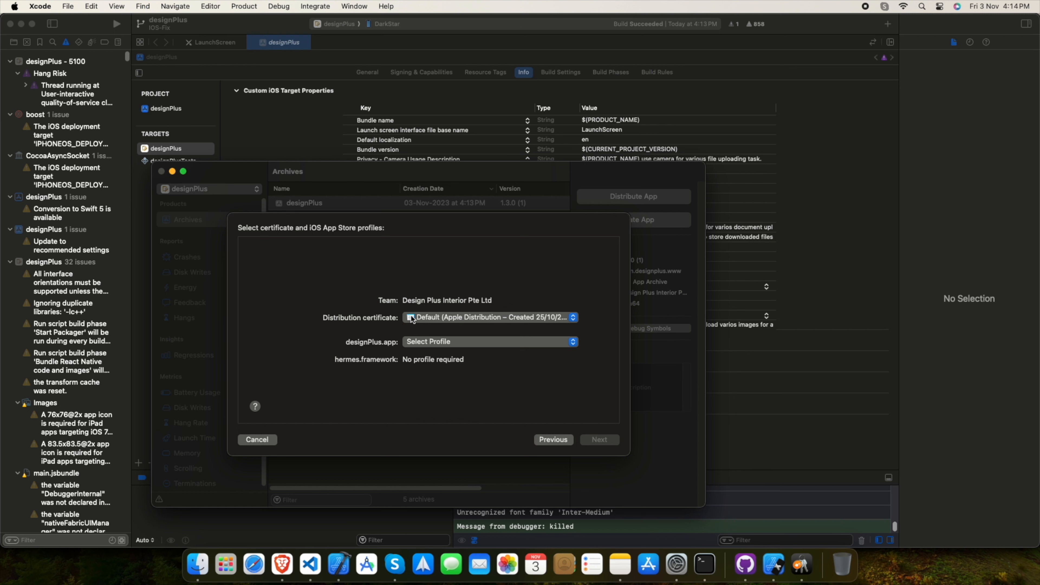
- Select the default Apple Distribution certificate and the prod profile for designPlus.app, check the profile's details and continue
click(475, 319)
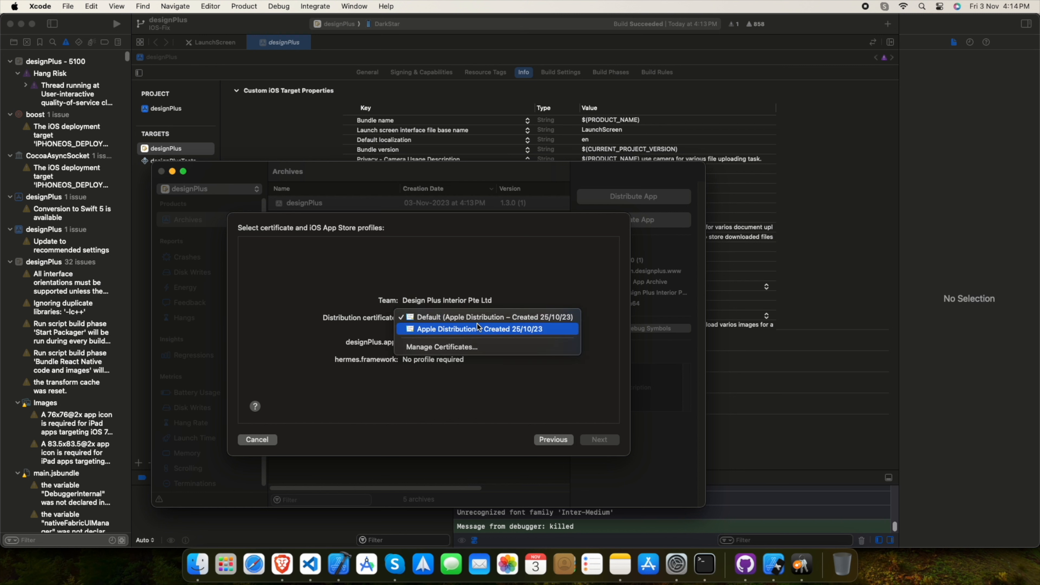
click(544, 318)
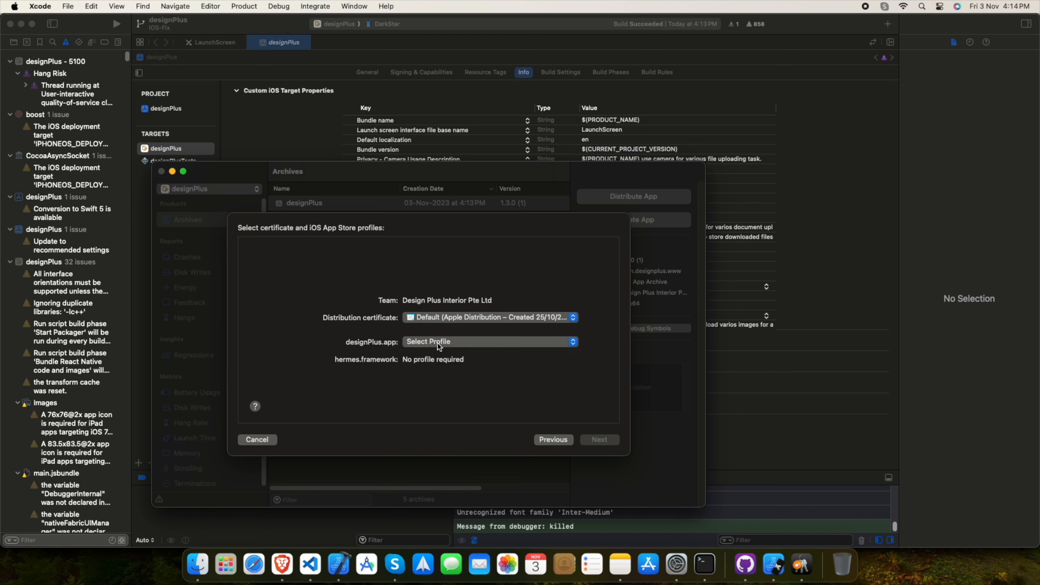
click(457, 343)
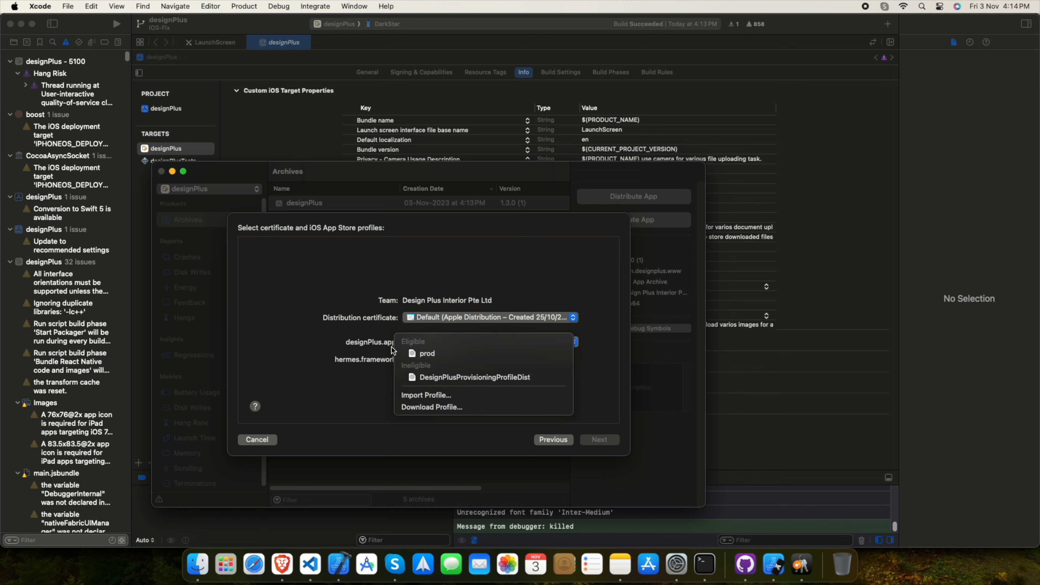
click(431, 355)
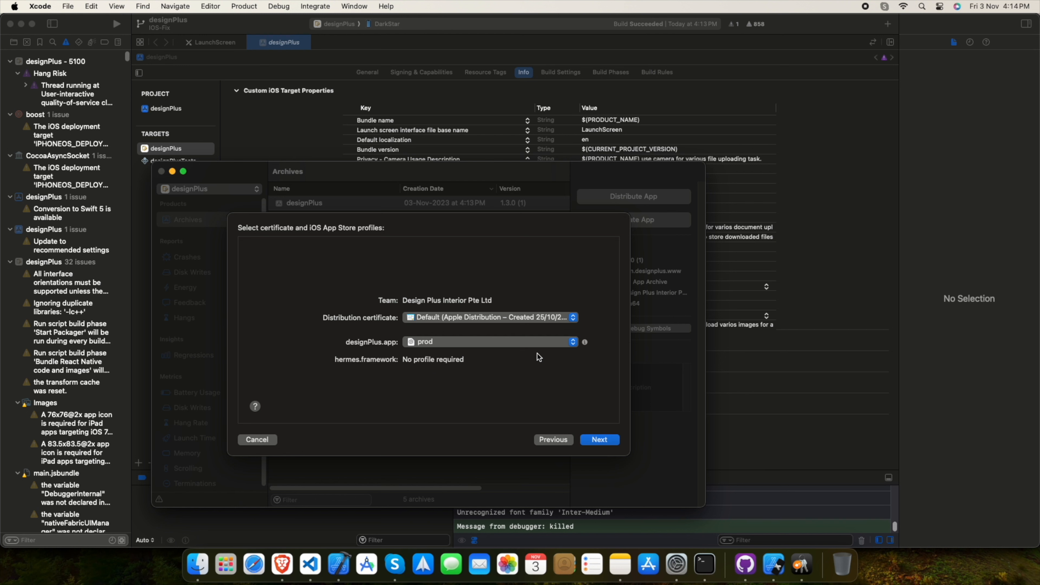
click(584, 342)
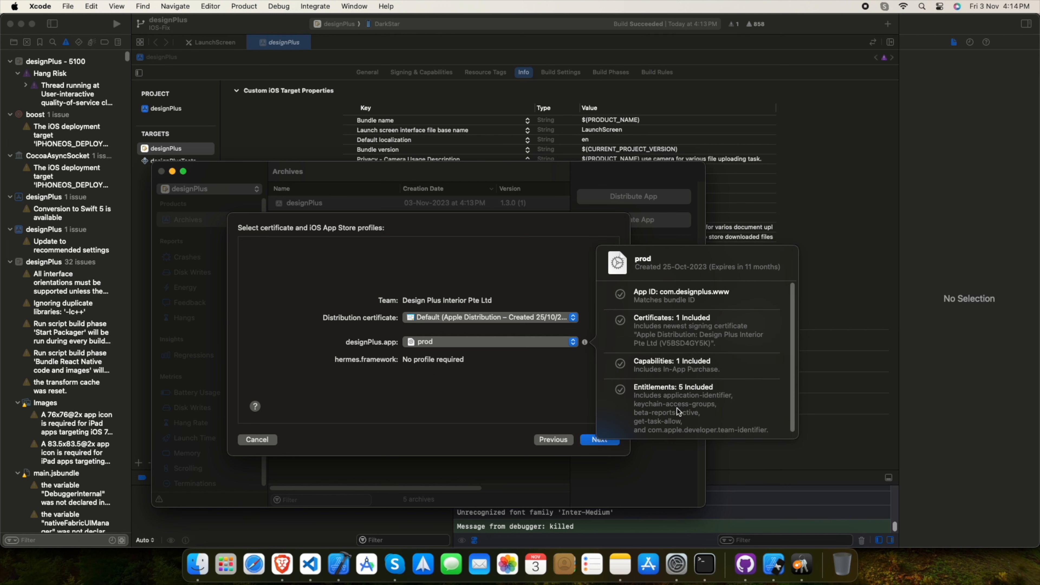
scroll(717, 374, down, 1)
click(511, 404)
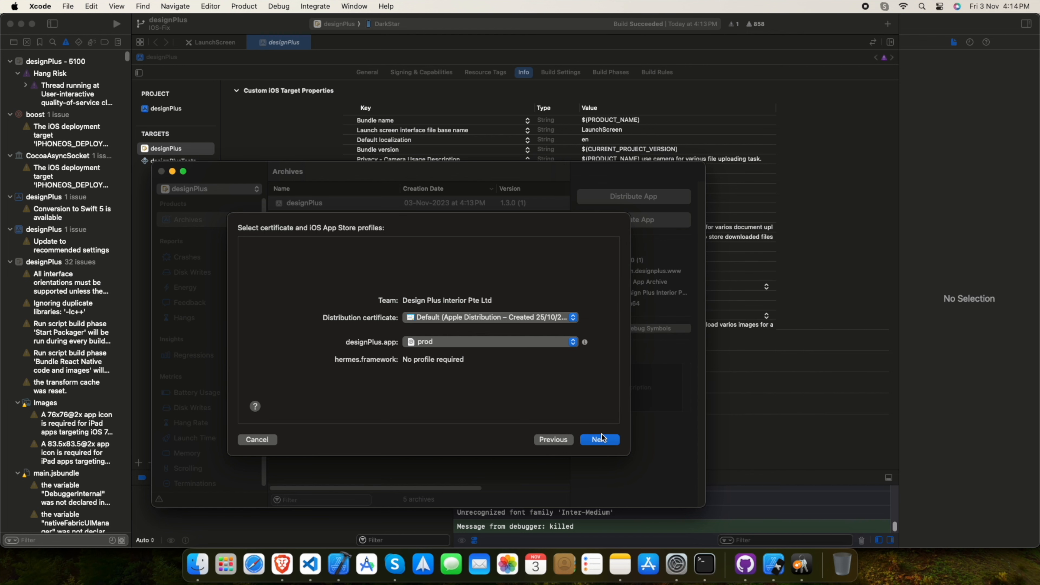
click(600, 439)
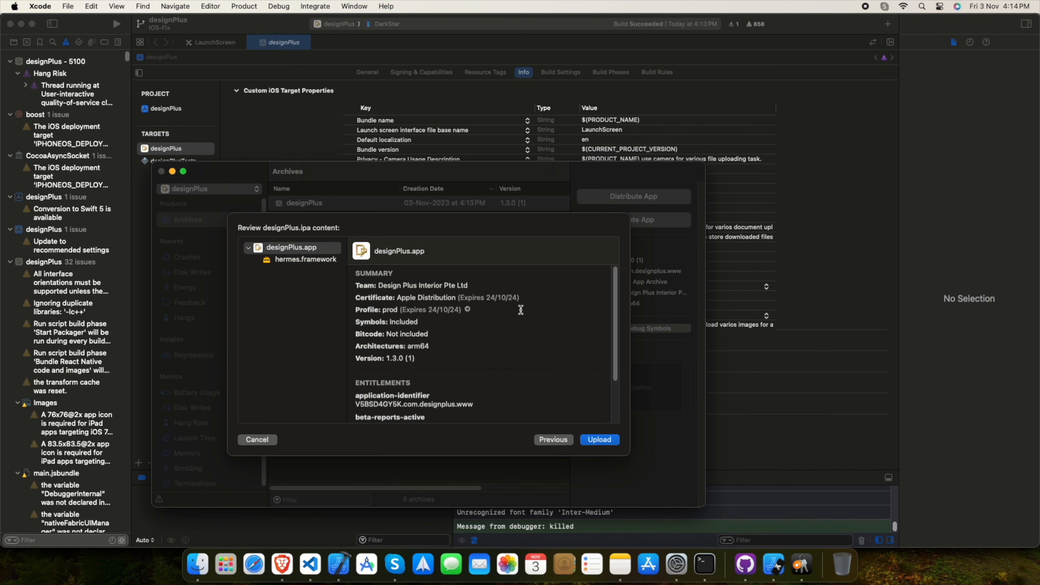
- Review the designPlus.ipa summary and entitlements, try to upload it to App Store Connect and close the distribution dialog
scroll(520, 314, down, 3)
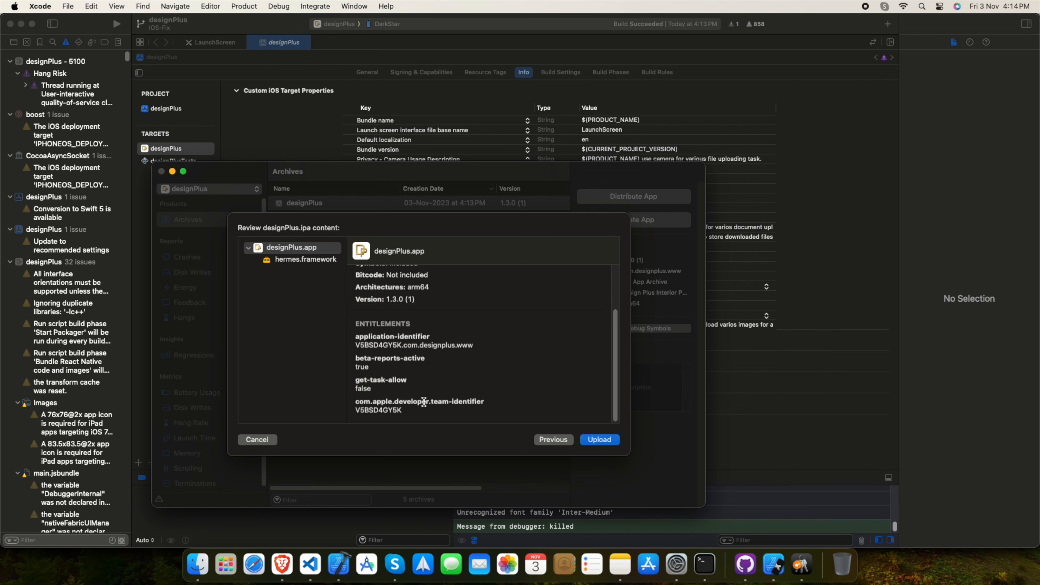
scroll(407, 338, up, 3)
click(600, 440)
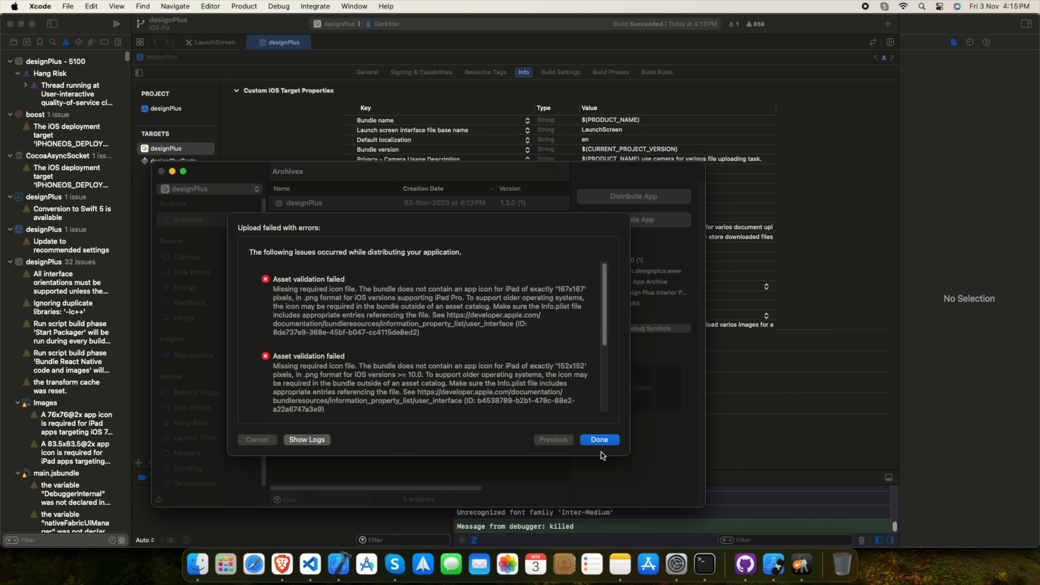
click(596, 442)
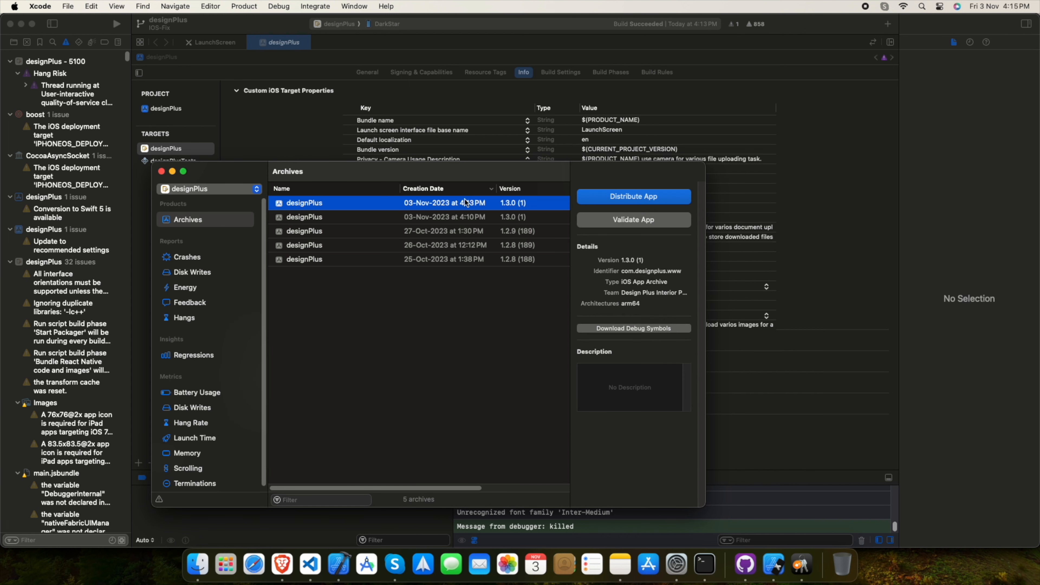
- Delete both designPlus 1.3.0 (1) archives dated 03-Nov-2023 from the archives list
right_click(312, 205)
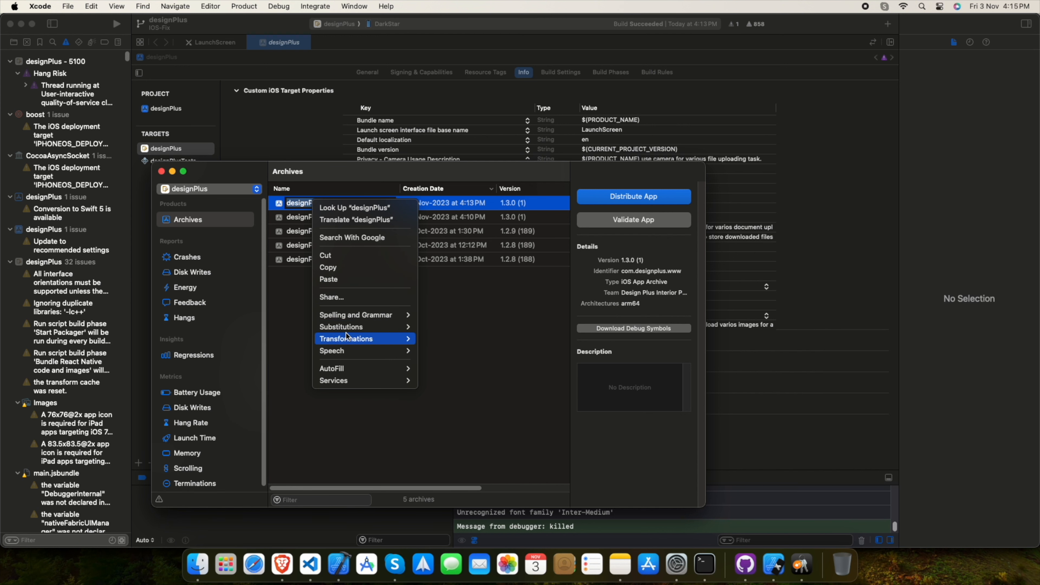
click(460, 353)
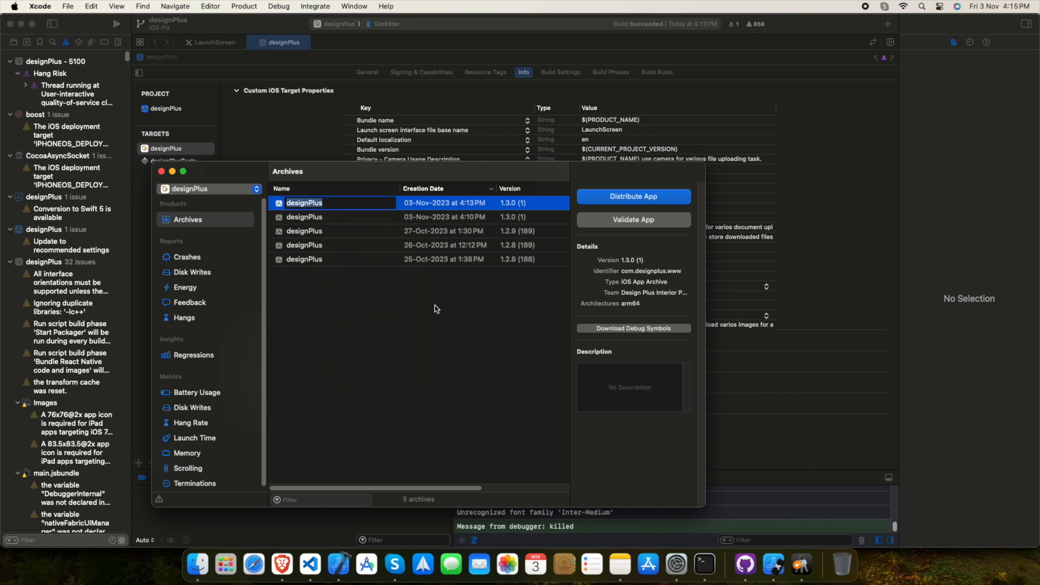
right_click(419, 205)
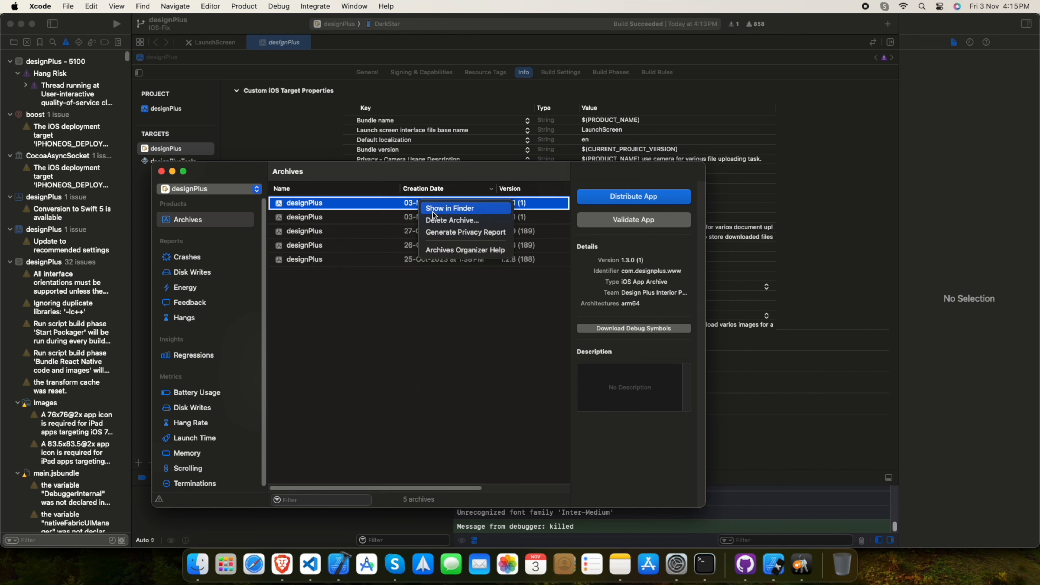
click(452, 221)
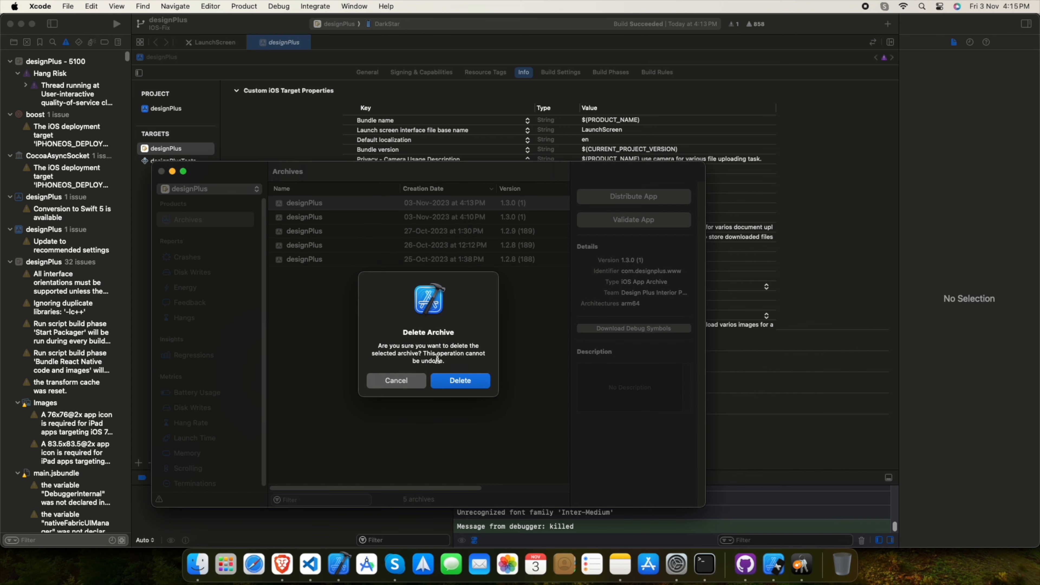
click(460, 385)
right_click(333, 206)
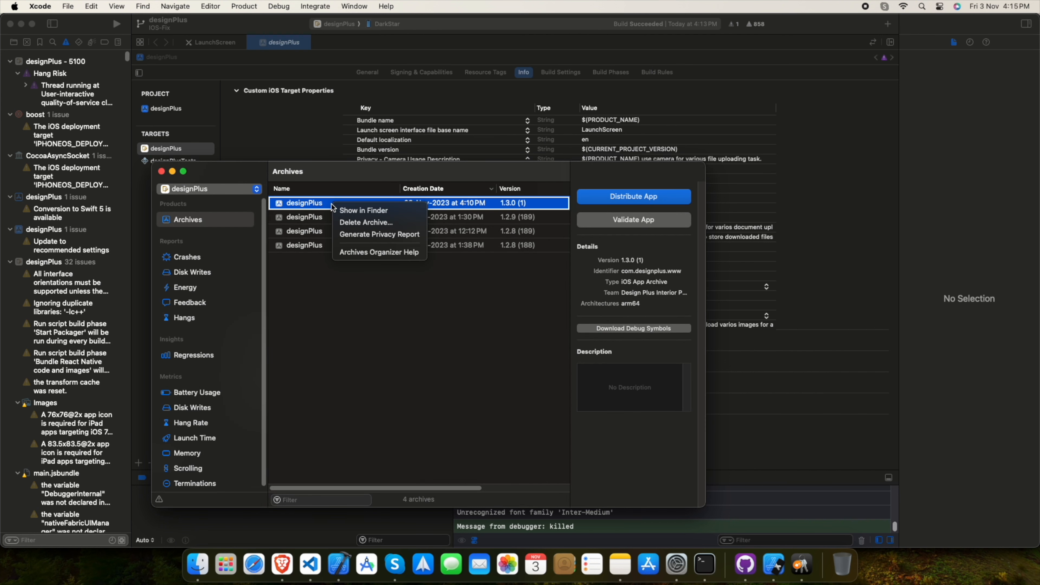
click(367, 222)
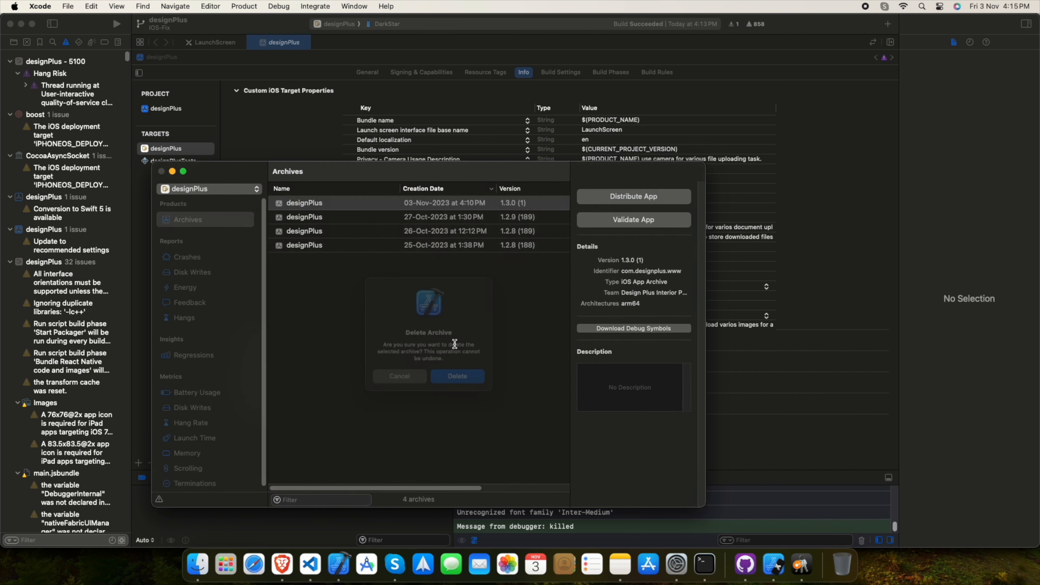
click(457, 376)
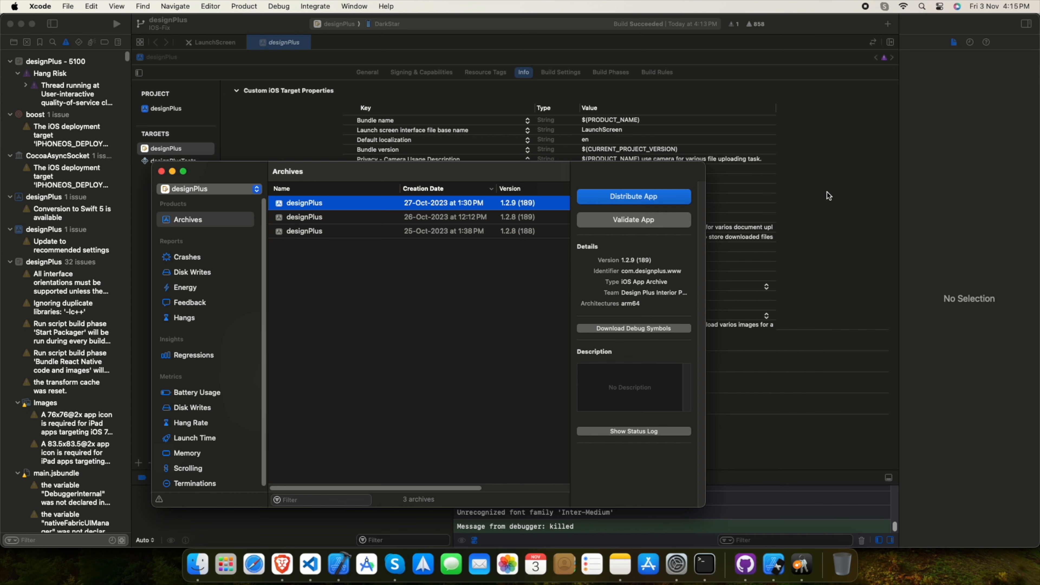
- Close the archives window, remove iPad from the designPlus target's supported destinations and show the target's signing settings
key(super+w)
click(368, 72)
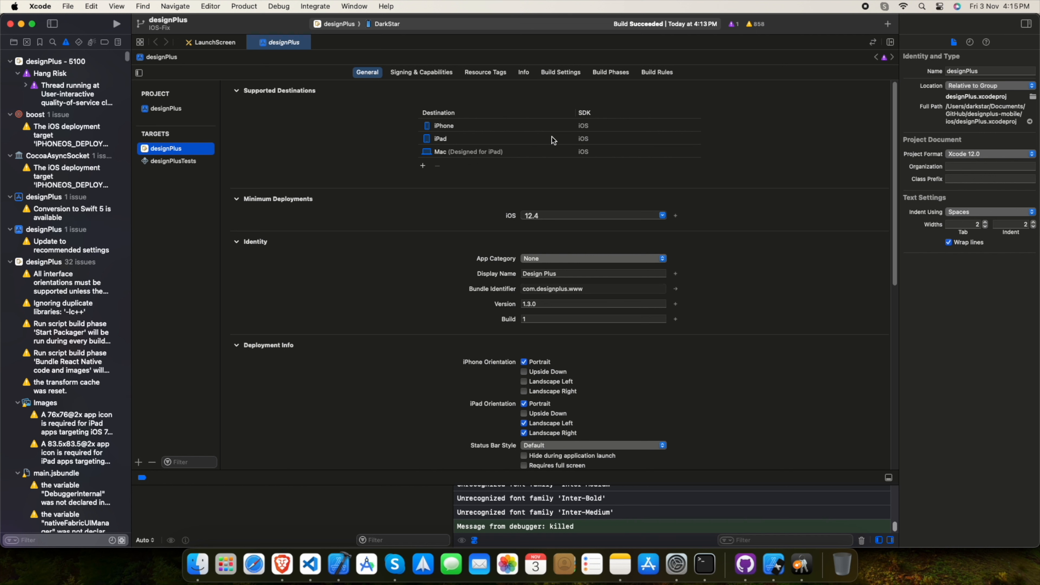
click(573, 139)
click(438, 166)
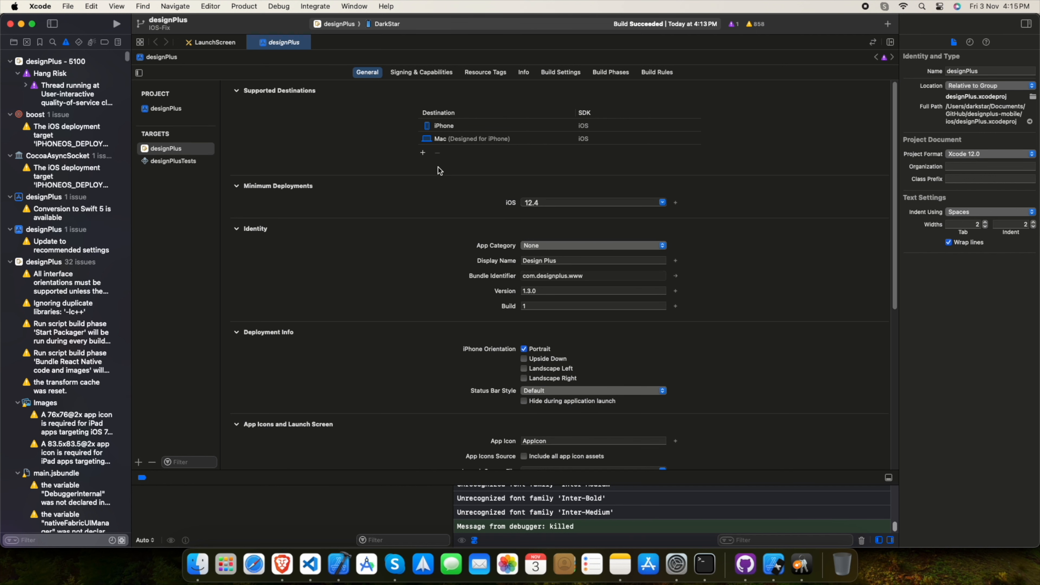
click(450, 72)
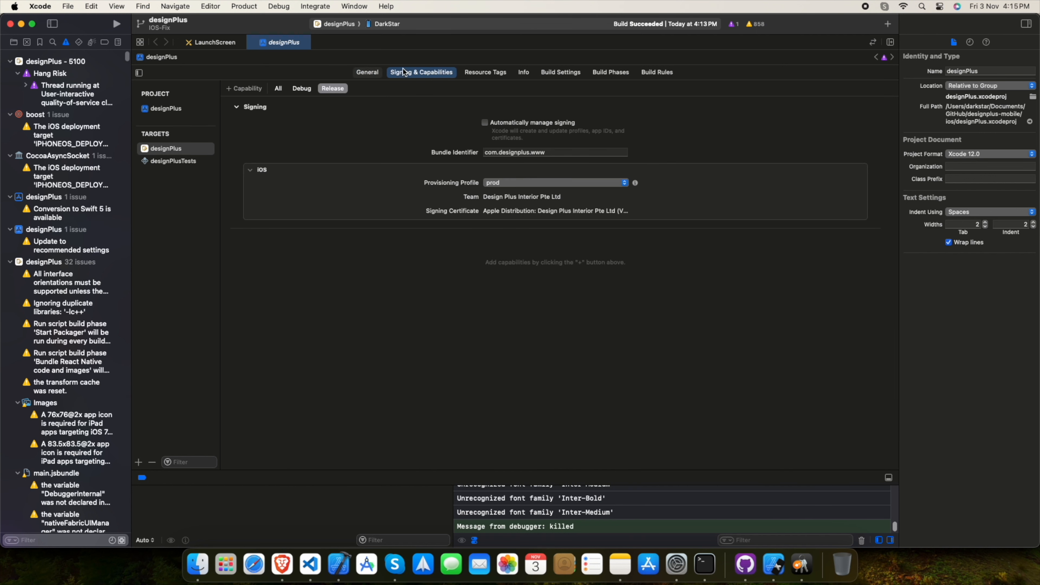
- Check the details of the prod provisioning profile in the designPlus target's Release signing settings
click(549, 183)
click(675, 182)
click(640, 184)
click(410, 198)
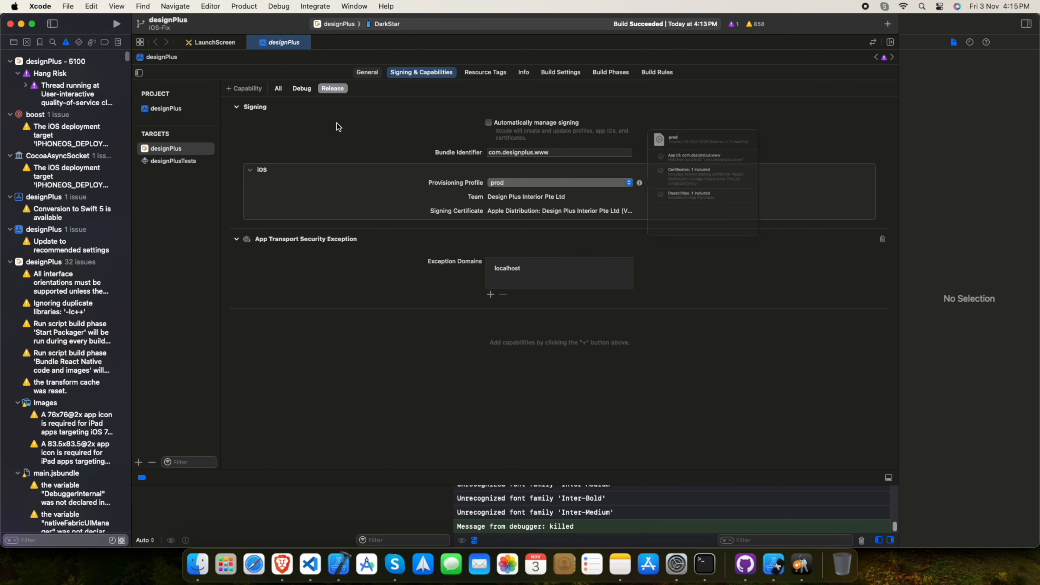
- Archive the designPlus app and show the target's general settings
click(245, 6)
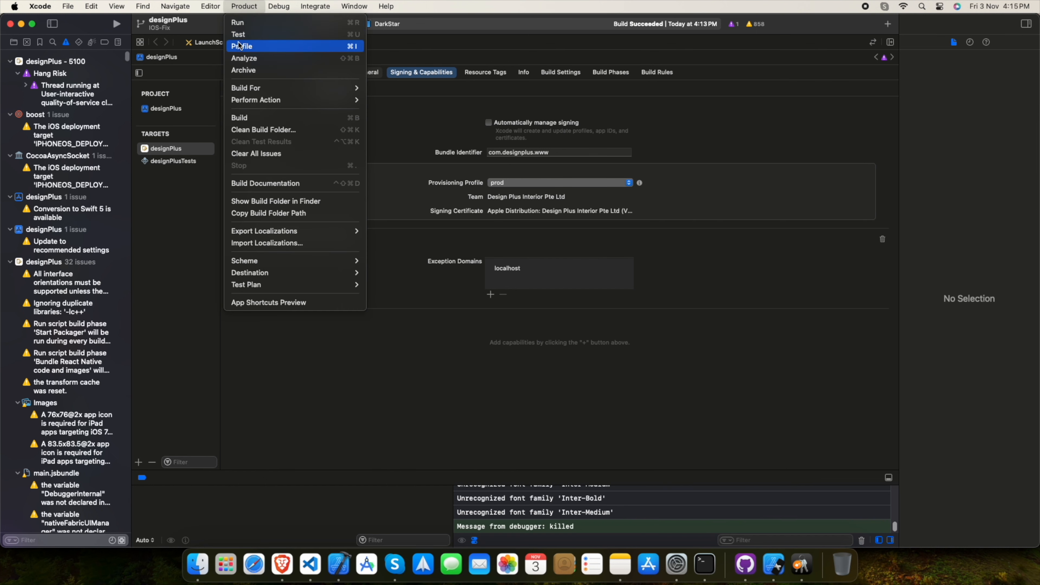
click(251, 71)
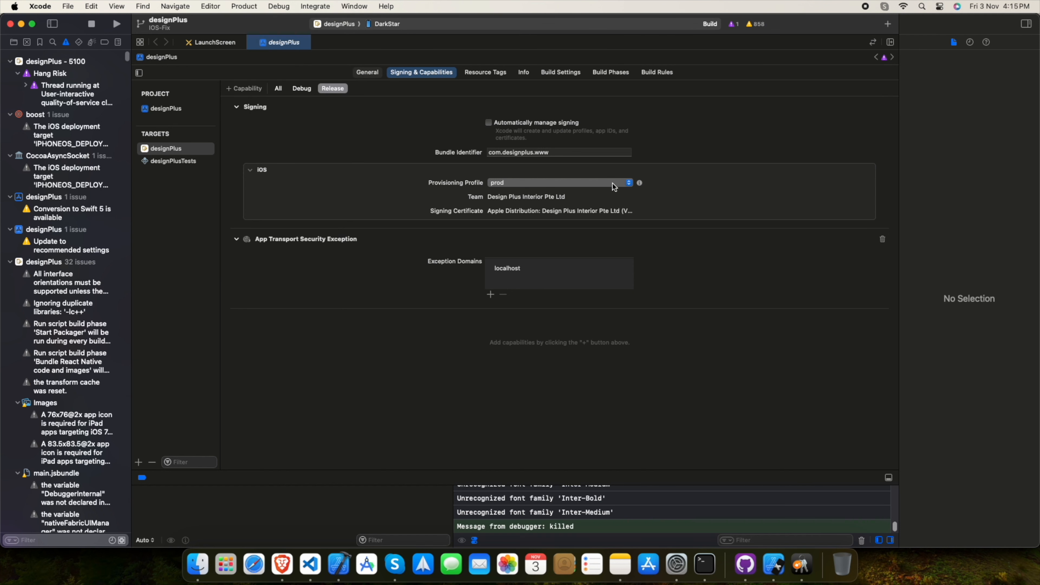
click(368, 72)
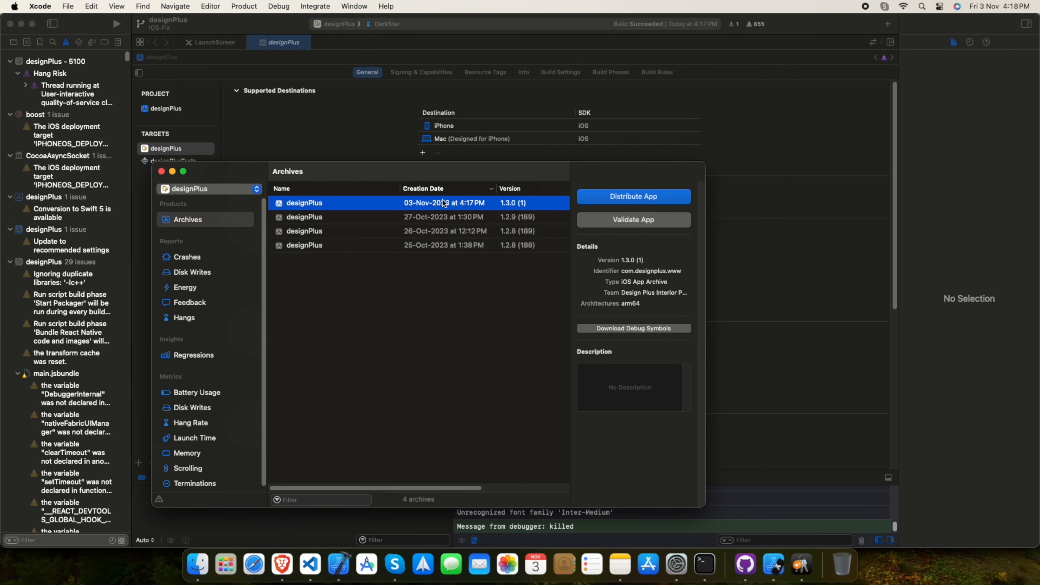
- Distribute the new designPlus 1.3.0 (1) archive with the Custom method, choosing App Store Connect and Upload
click(645, 198)
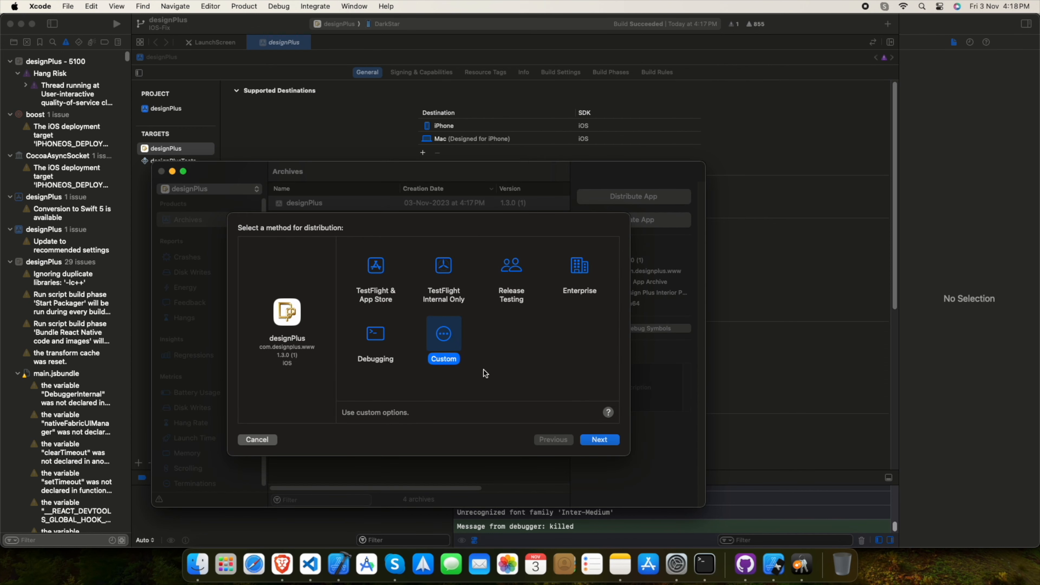
click(604, 442)
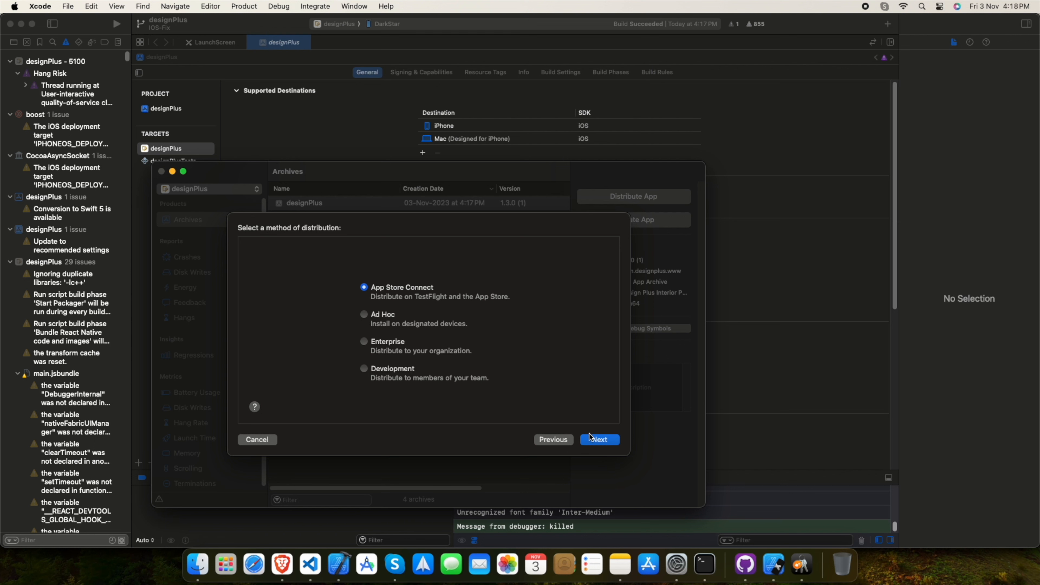
click(596, 440)
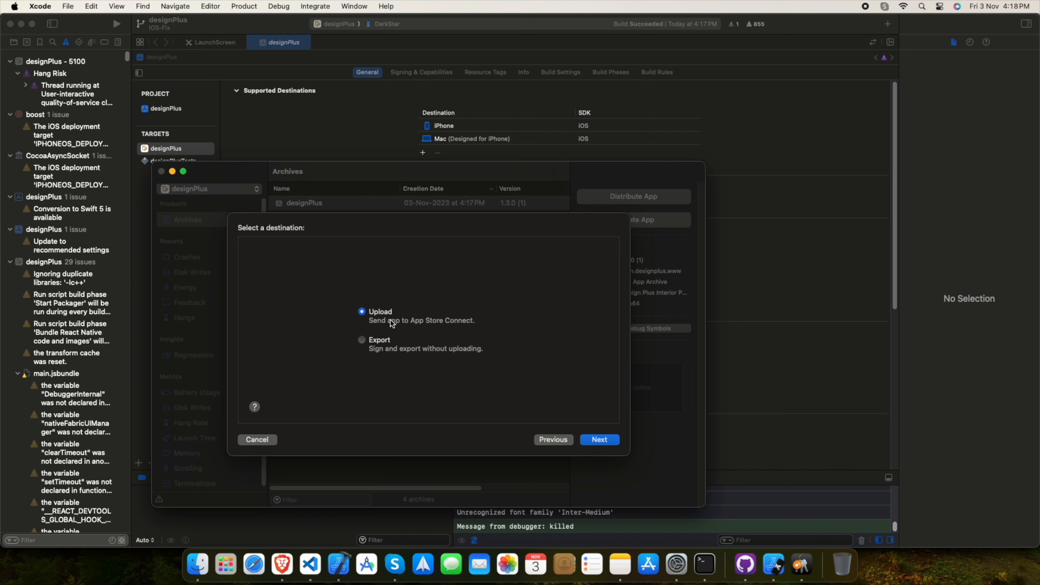
click(600, 440)
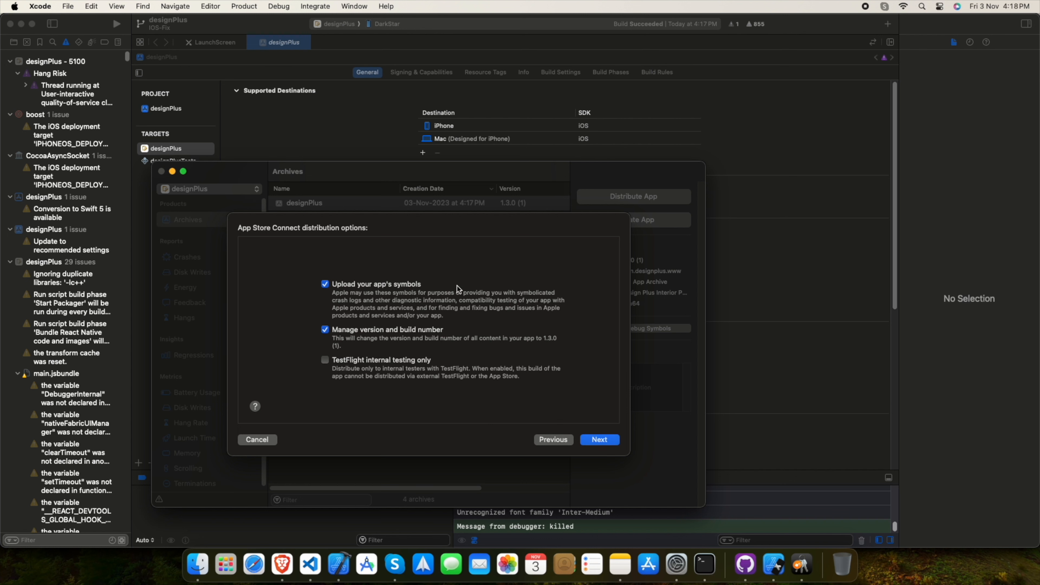
- Accept the default App Store Connect distribution options, assign the prod profile to designPlus.app and continue to the content review
key(Return)
click(464, 345)
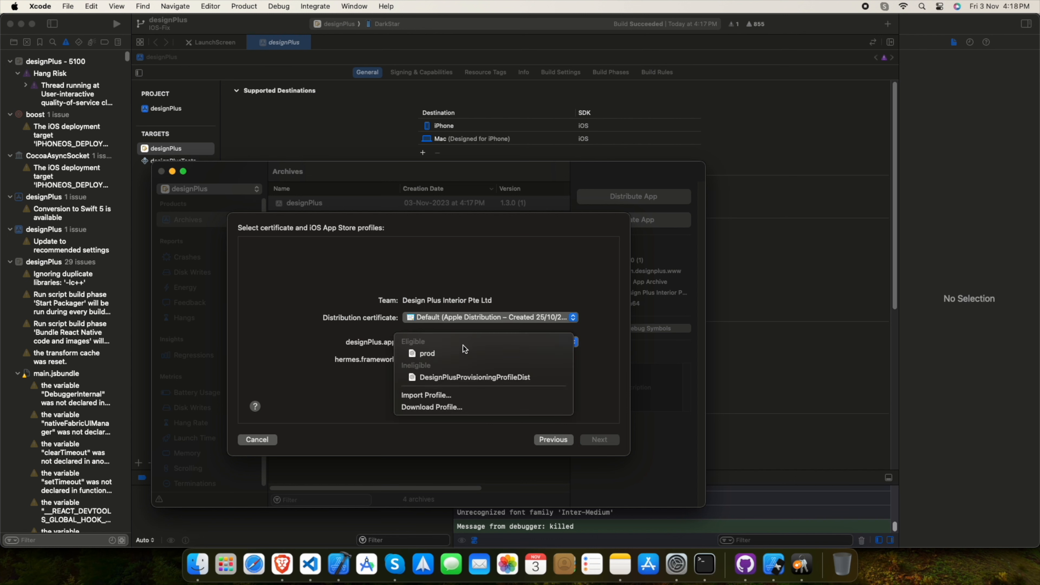
click(444, 355)
key(Return)
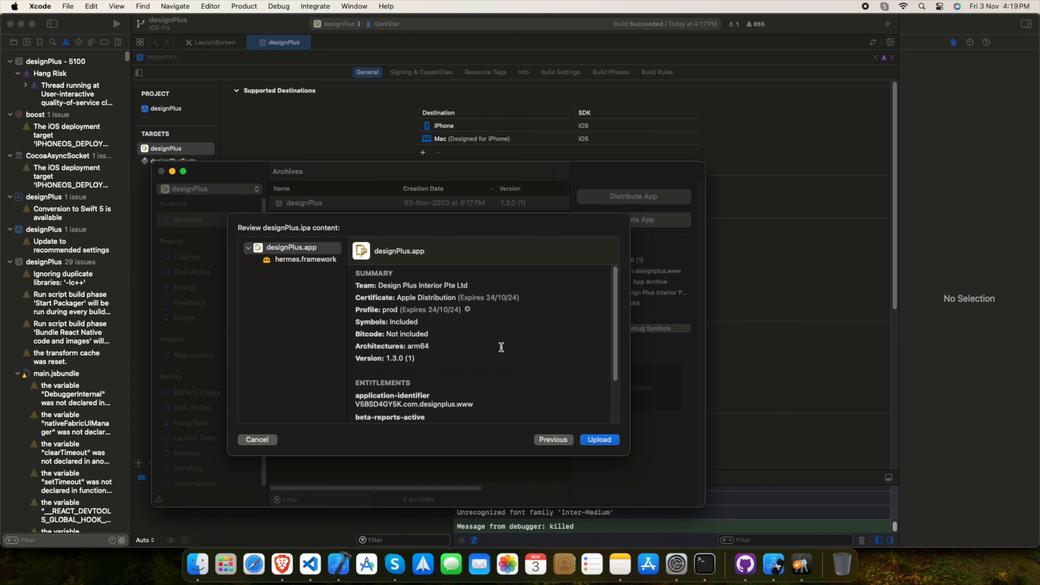
- Upload the designPlus build to App Store Connect, finish the distribution and close the archives window
click(598, 442)
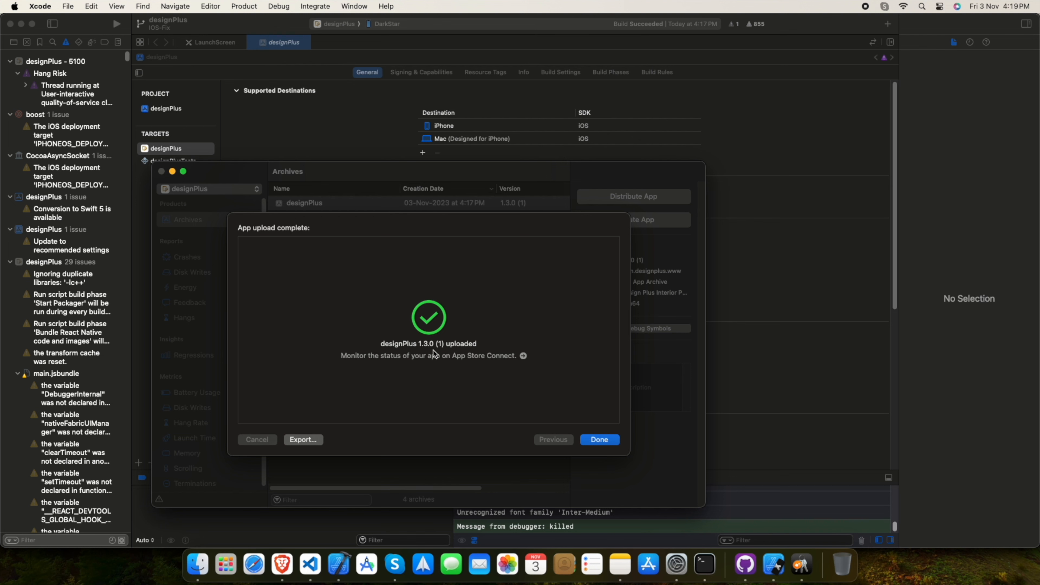
click(601, 442)
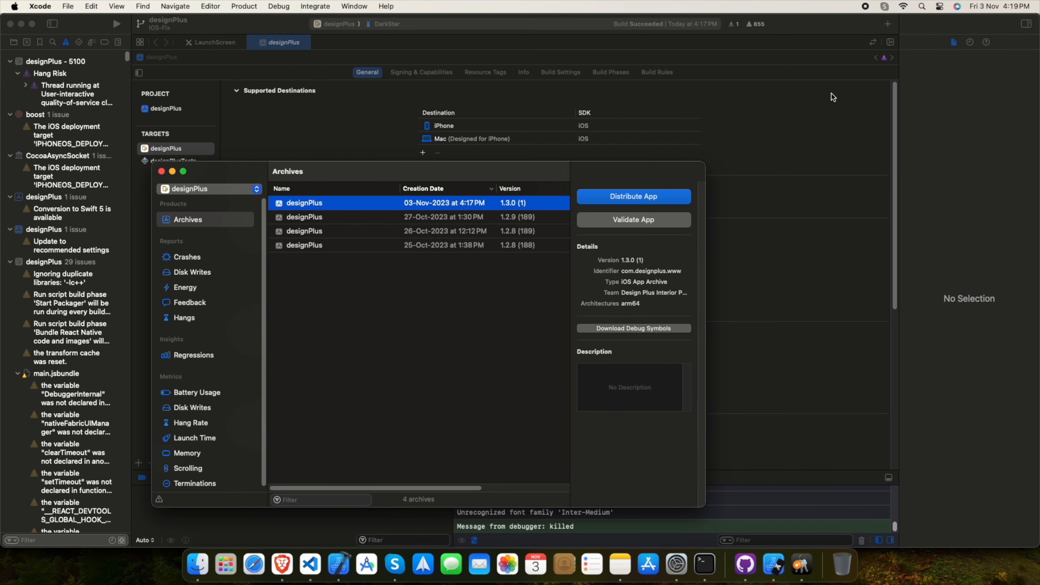
click(161, 171)
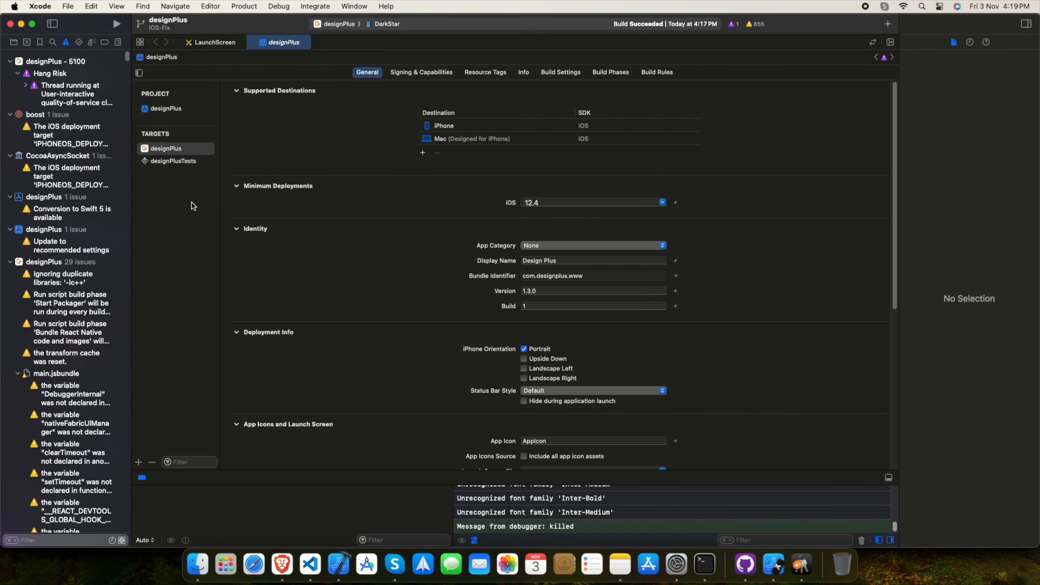
click(425, 76)
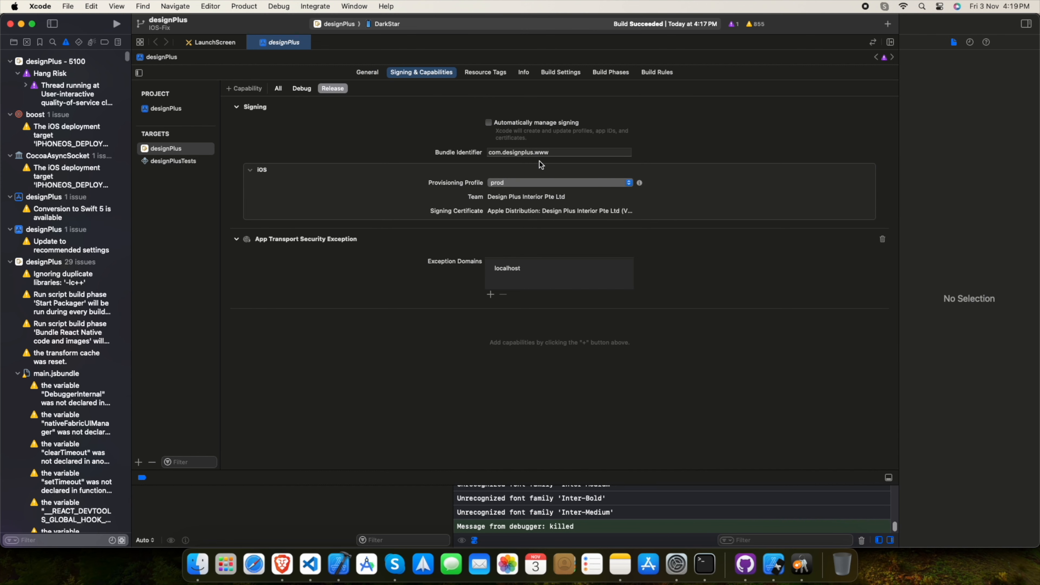
click(476, 73)
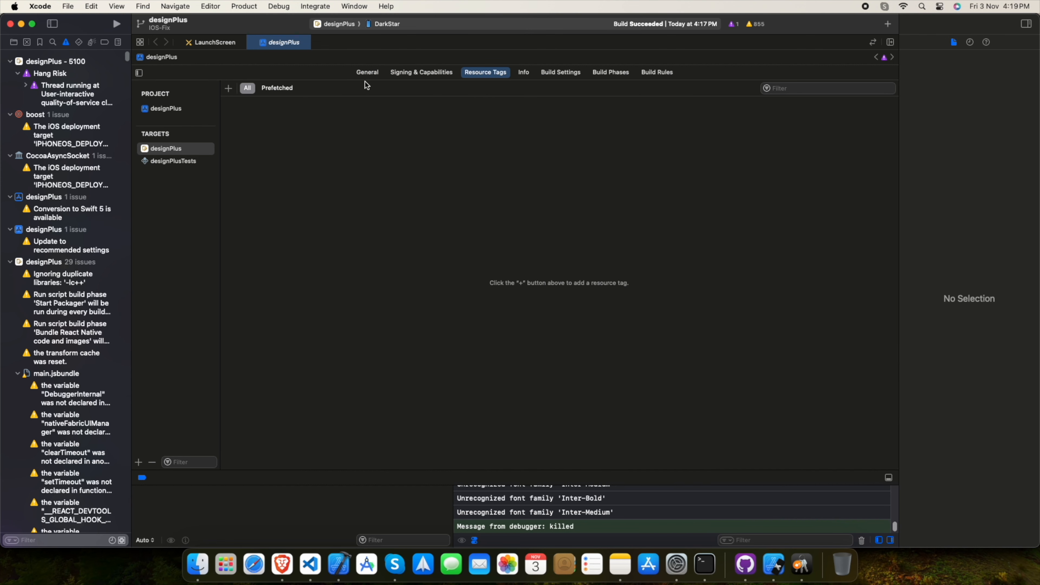
click(366, 72)
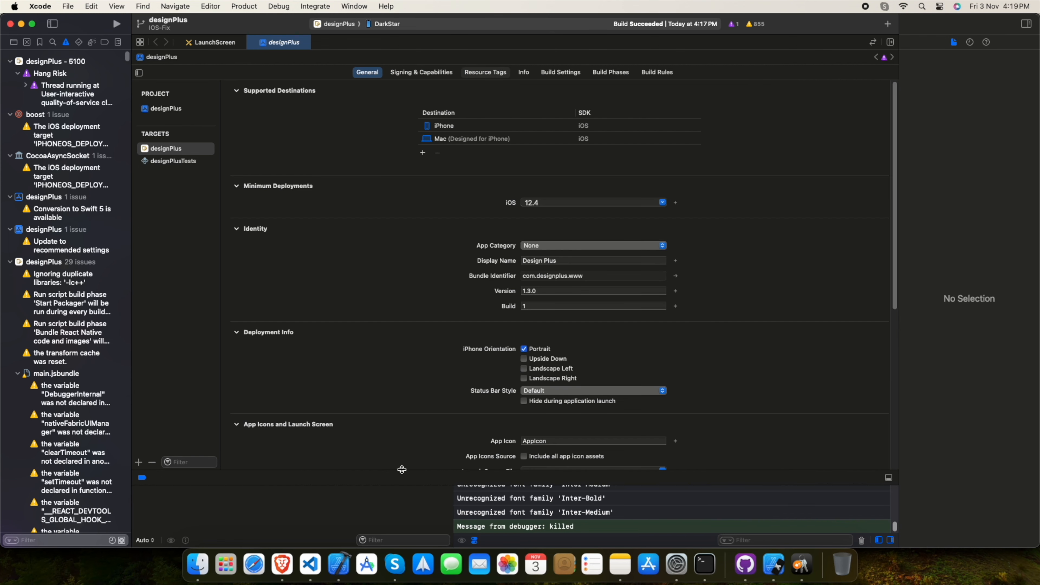
- Switch to Brave, open the app's in-flight iOS version page in App Store Connect and add build 1 of version 1.3.0
click(282, 564)
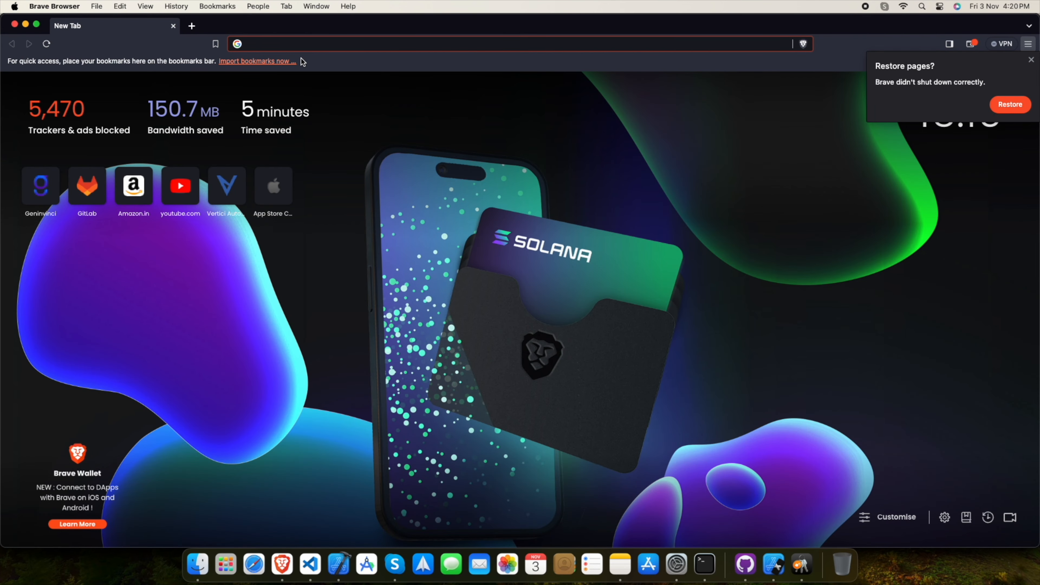
text(apple.com/apps/6451096540/appstore/ios/version/inflight)
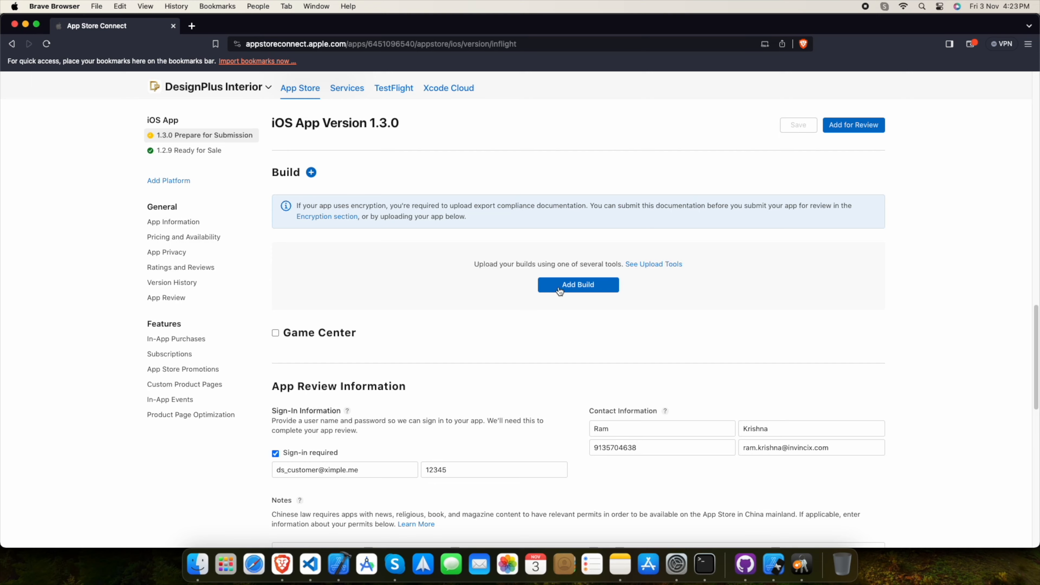
click(560, 289)
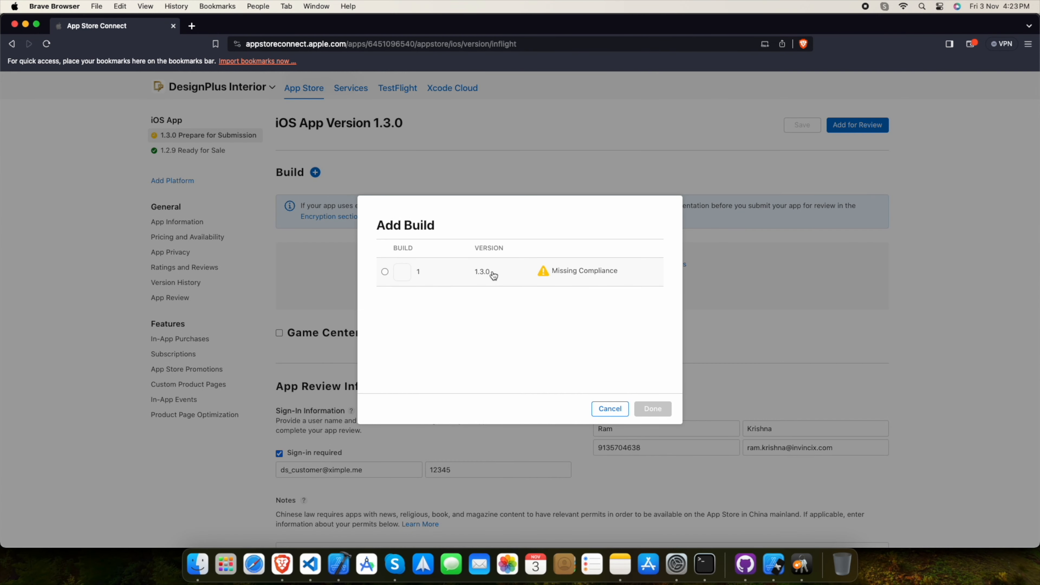
click(509, 272)
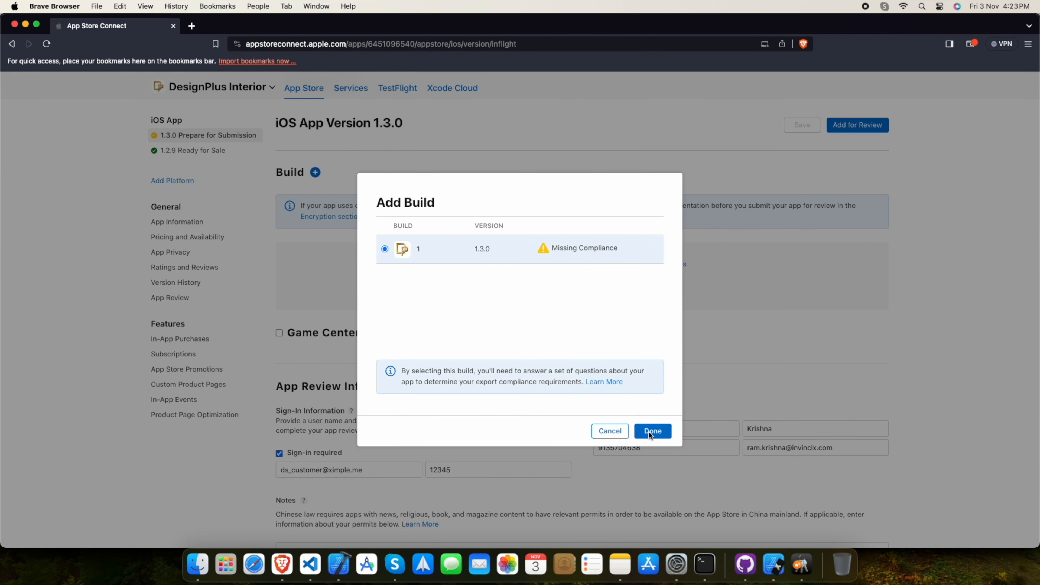
click(651, 431)
- Answer the export compliance questions for the added build
click(633, 219)
click(418, 312)
click(680, 426)
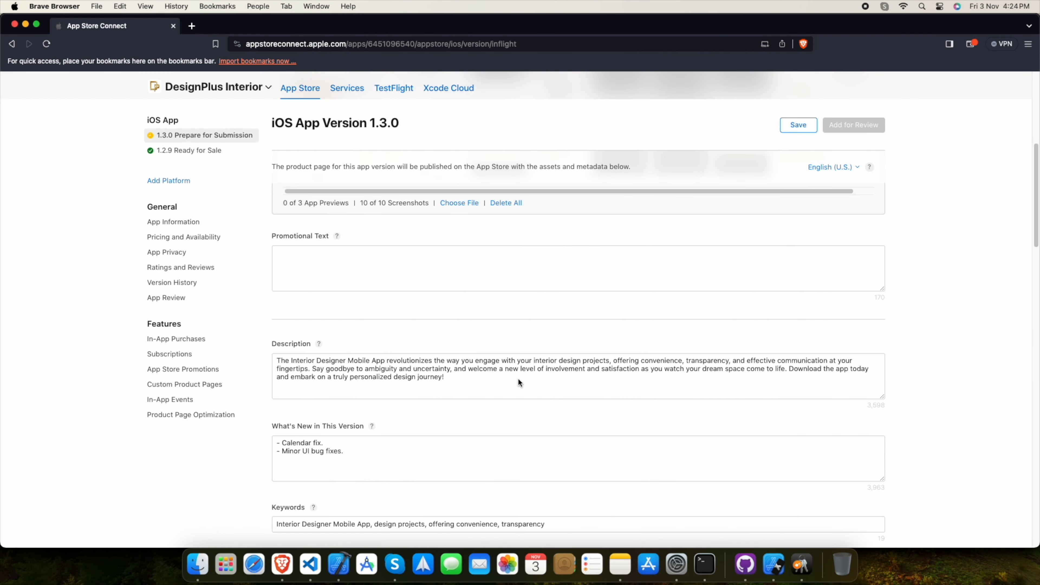
- Review the version 1.3.0 description, release notes and other metadata, and save the version page
scroll(520, 383, down, 5)
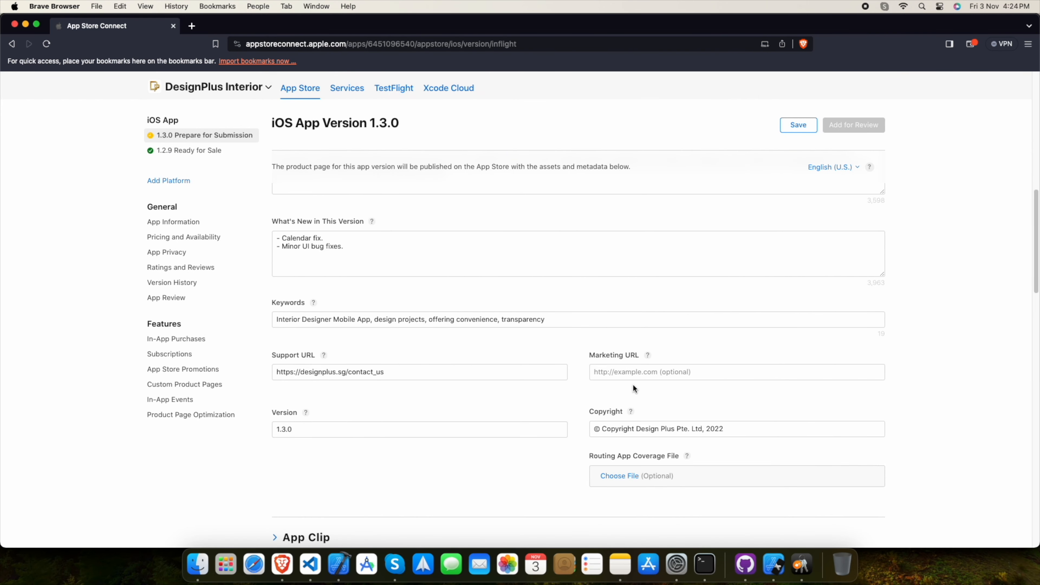
scroll(526, 389, up, 13)
click(798, 176)
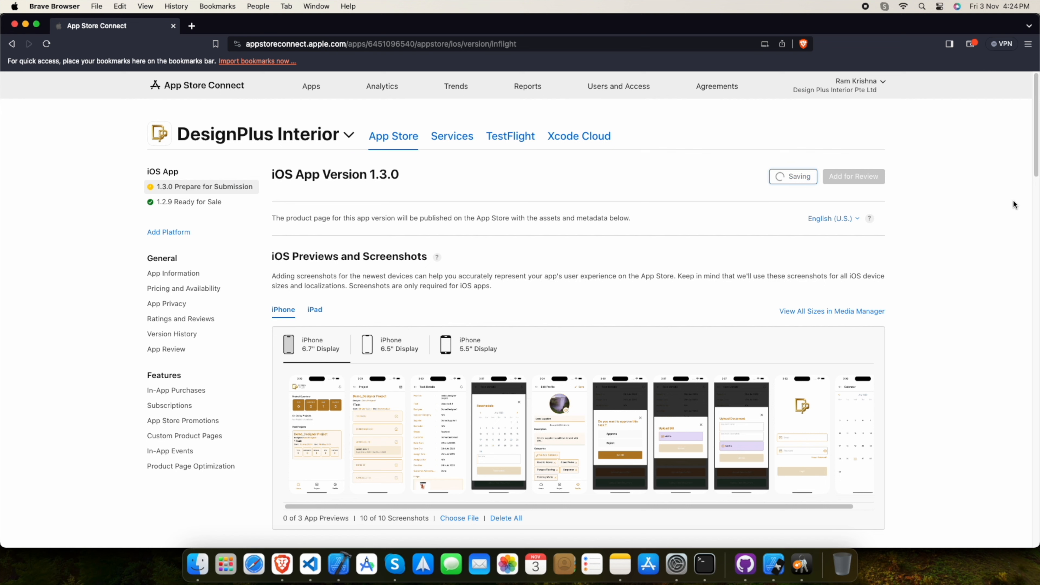
- Add iOS version 1.3.0 for review and submit it to App Review
click(860, 177)
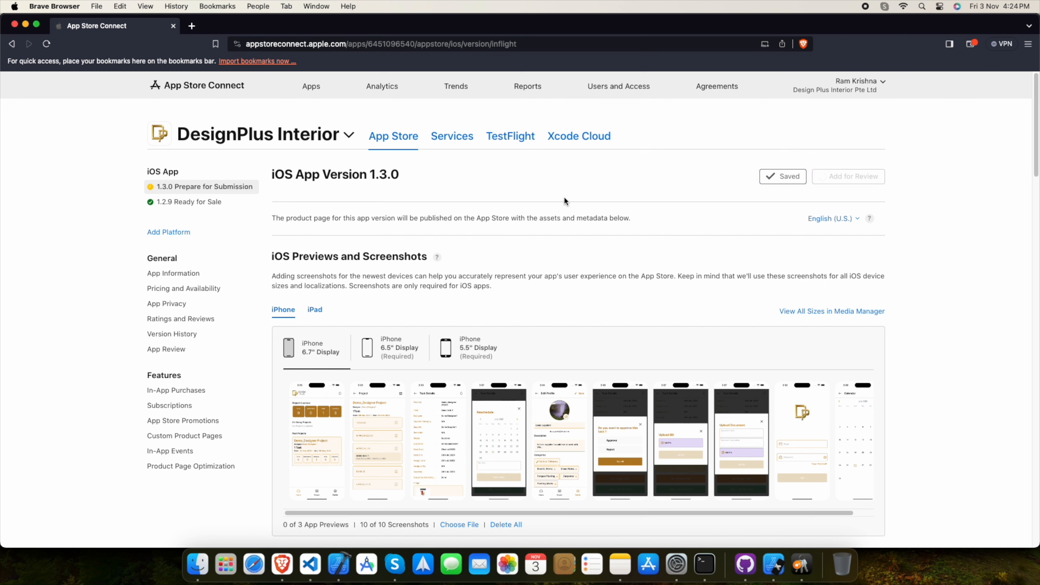
scroll(687, 314, down, 15)
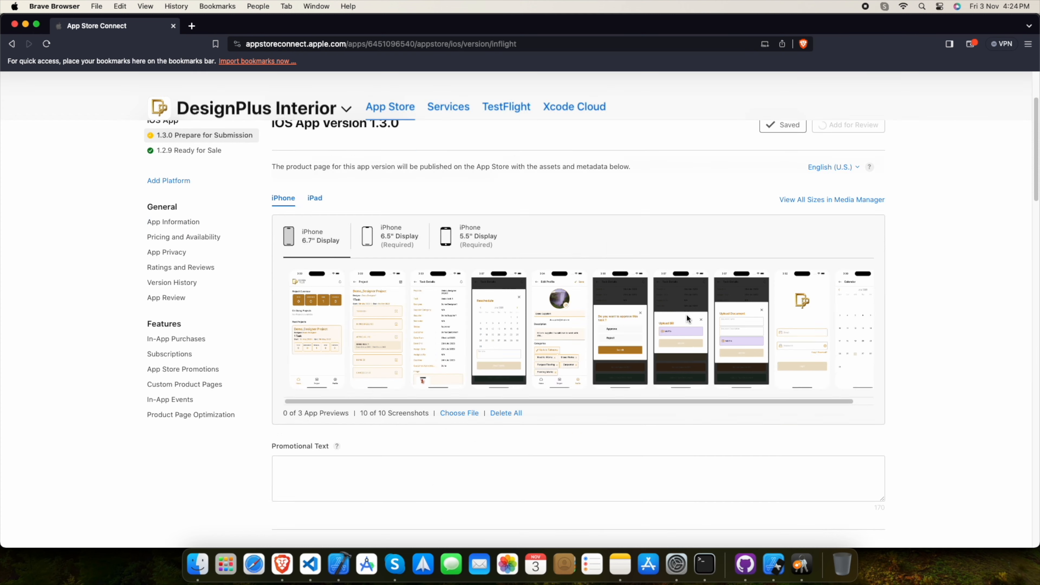
scroll(662, 326, up, 10)
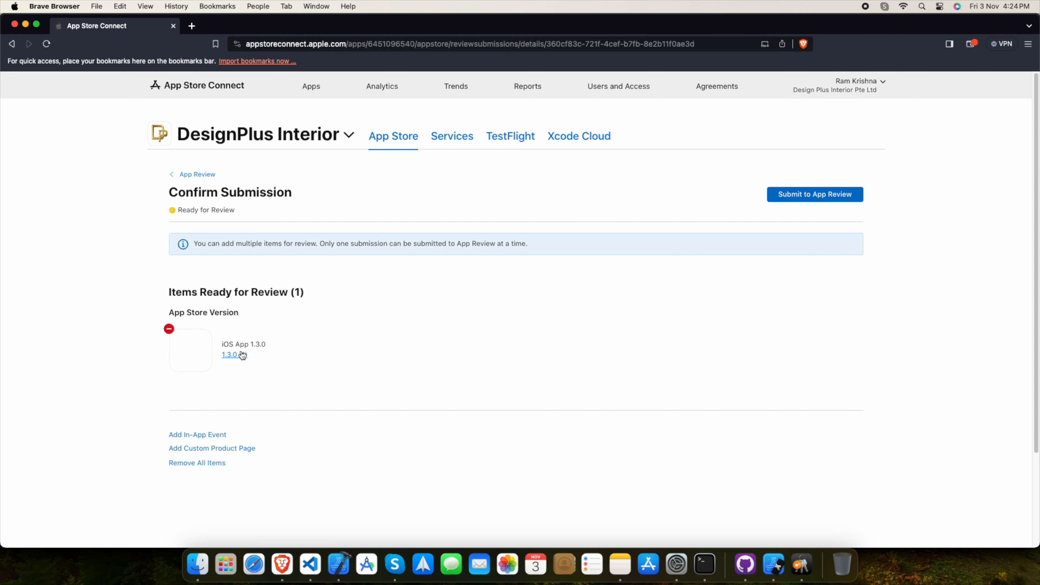
click(793, 199)
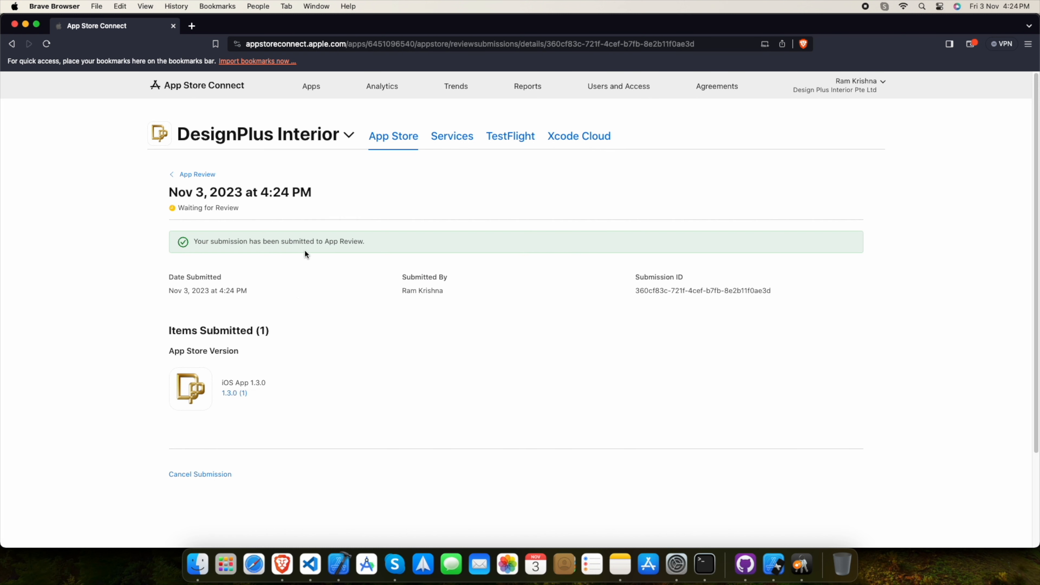
- Check the submitted version 1.3.0 page and the iOS builds in TestFlight, and return to the App Store version page
click(195, 176)
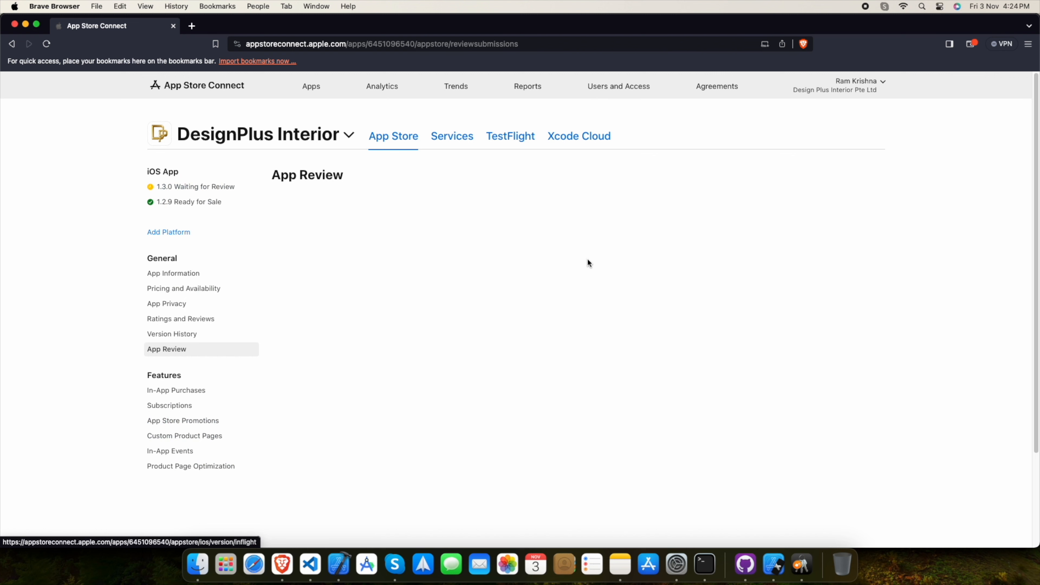
click(198, 187)
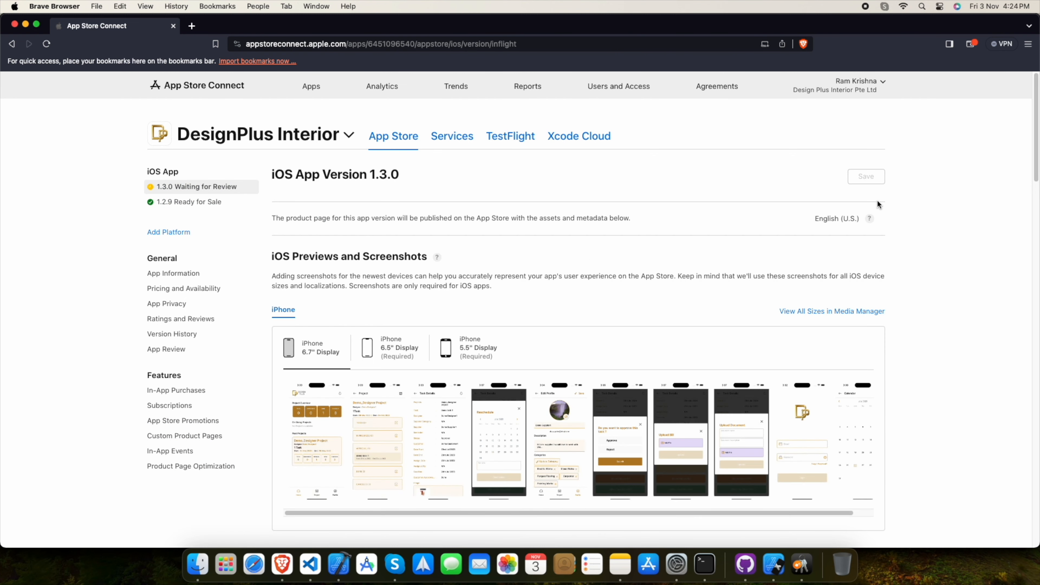
click(492, 136)
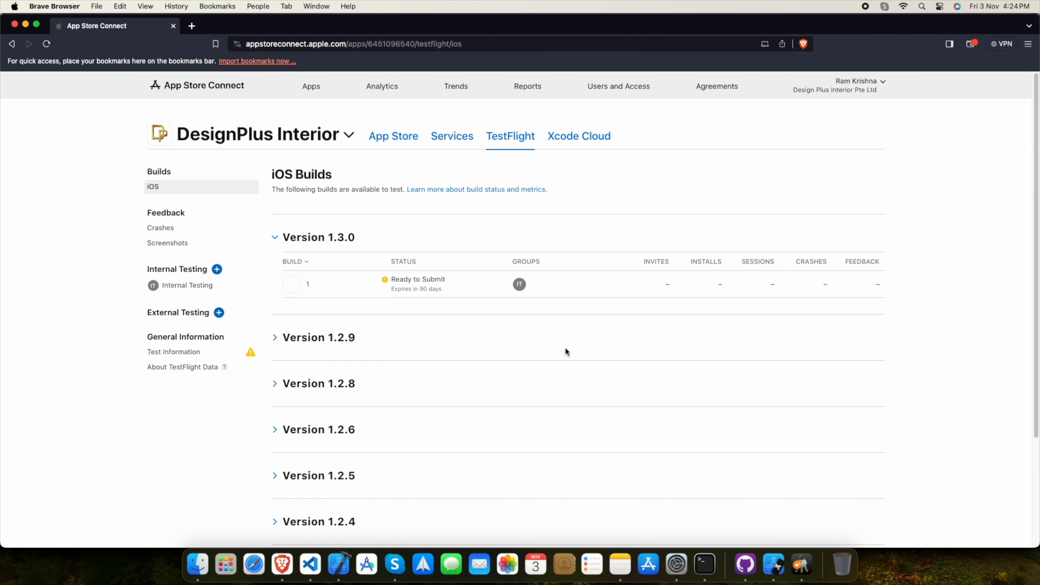
scroll(573, 381, down, 3)
scroll(573, 379, up, 3)
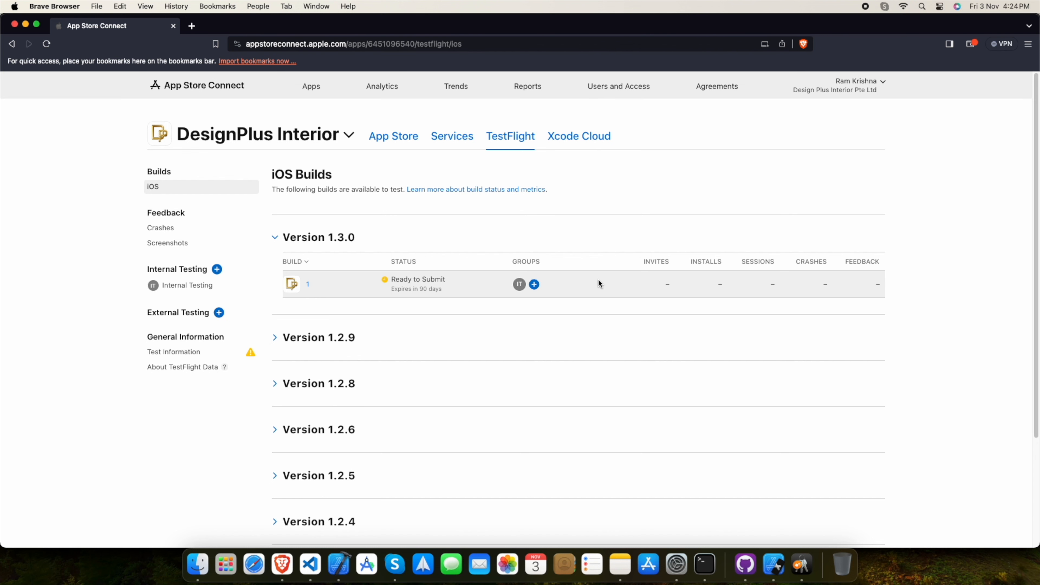
click(393, 141)
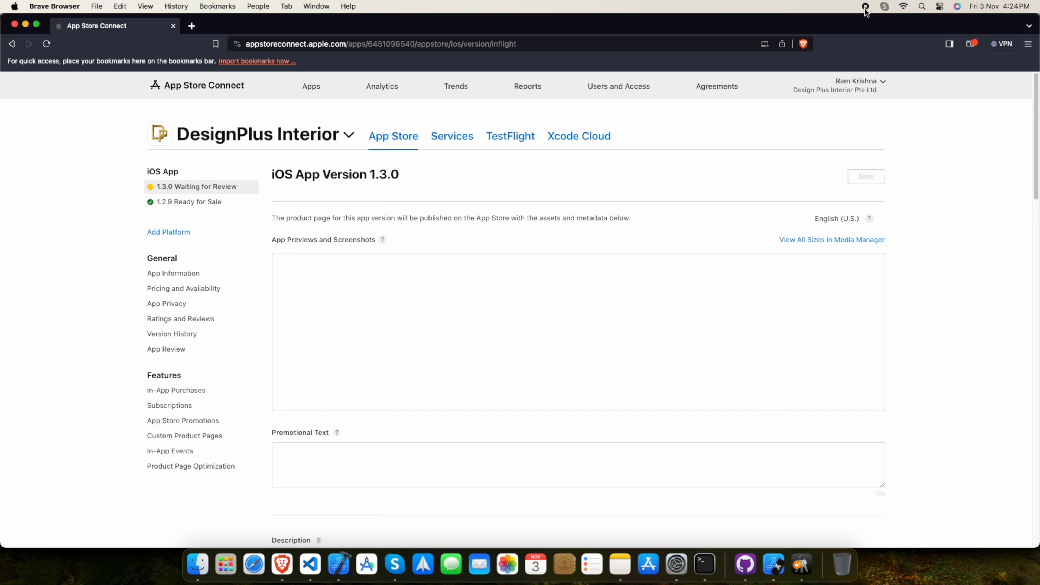